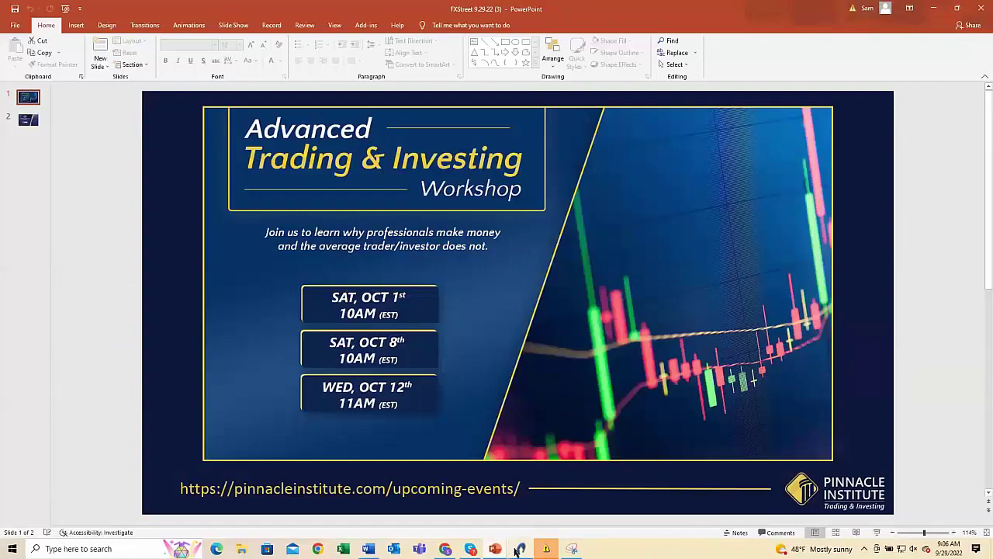
click(519, 548)
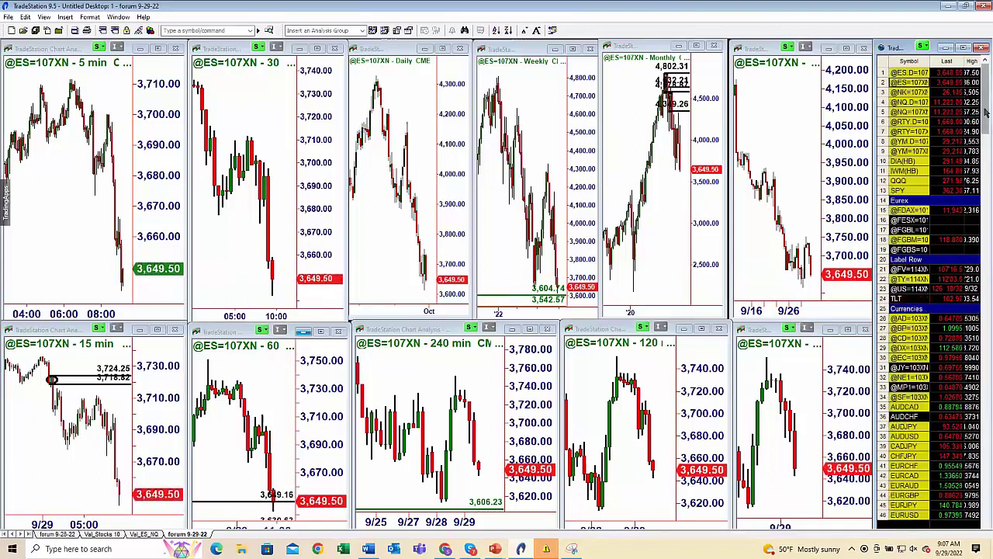
Relink every chart in the grid to $DXY from the watchlist's Currencies section.
drag(988, 109, 988, 148)
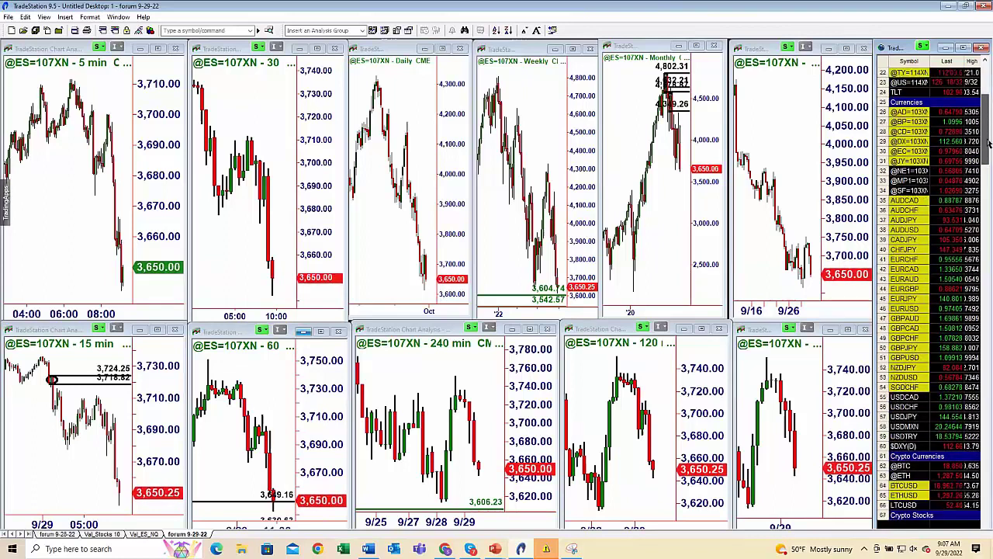
click(912, 446)
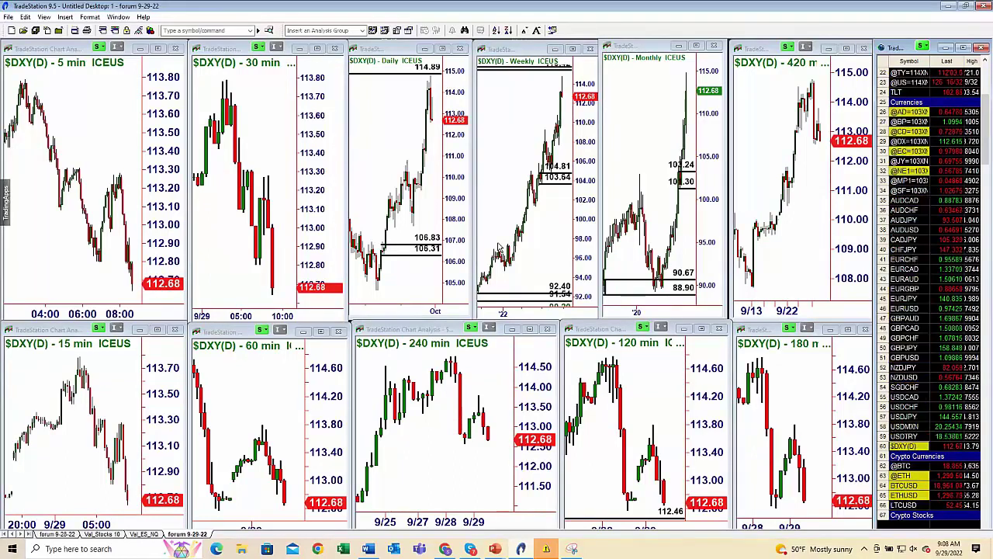
double_click(466, 155)
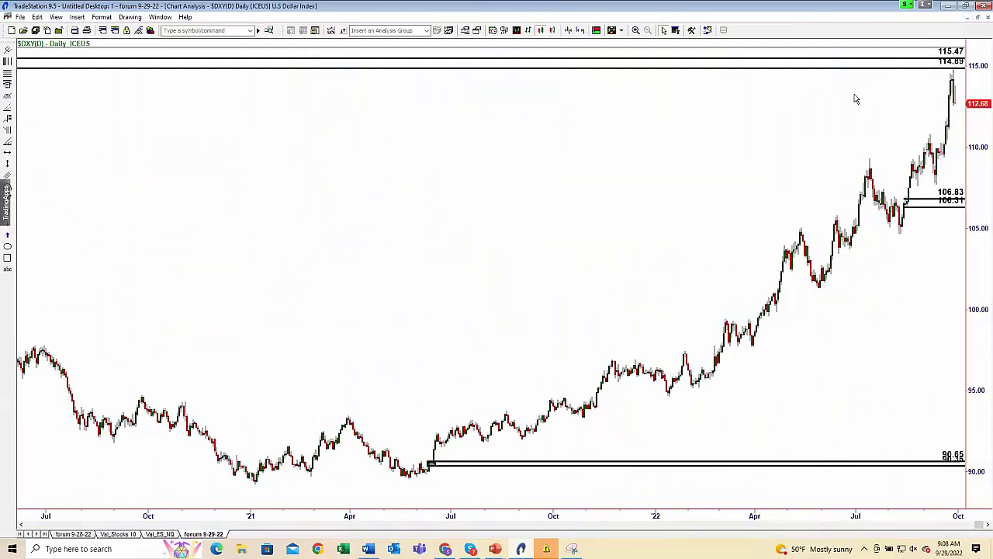
scroll(905, 88, up, 2)
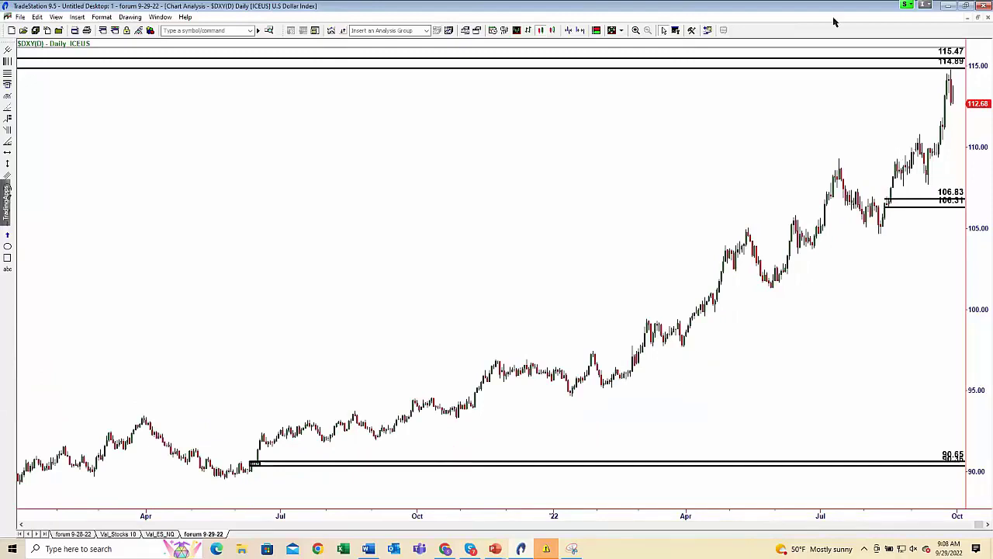
click(979, 19)
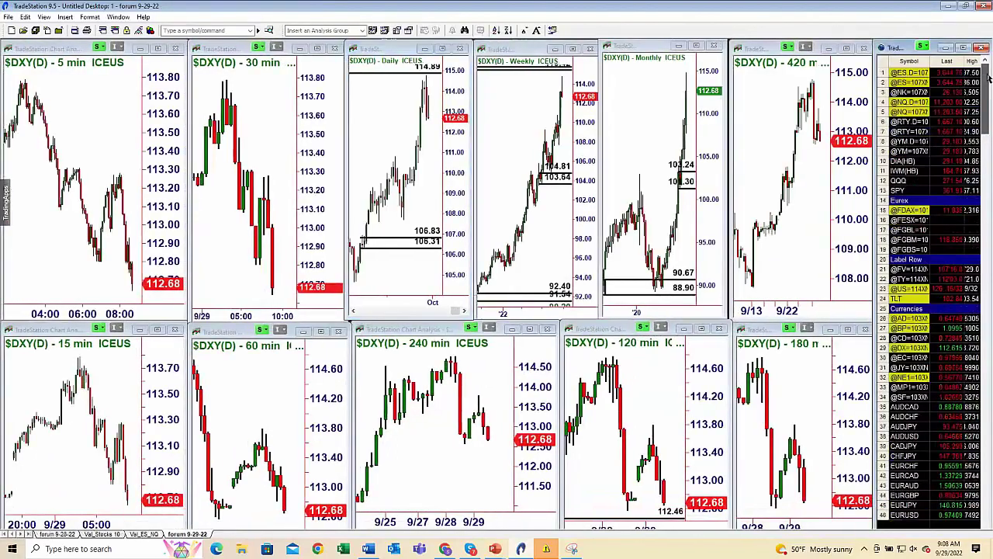
click(908, 82)
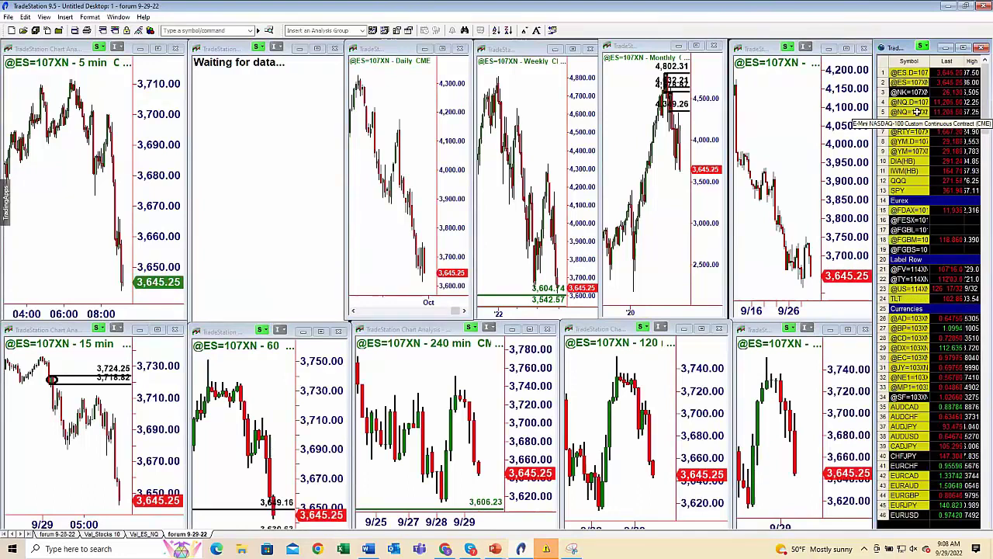
click(917, 111)
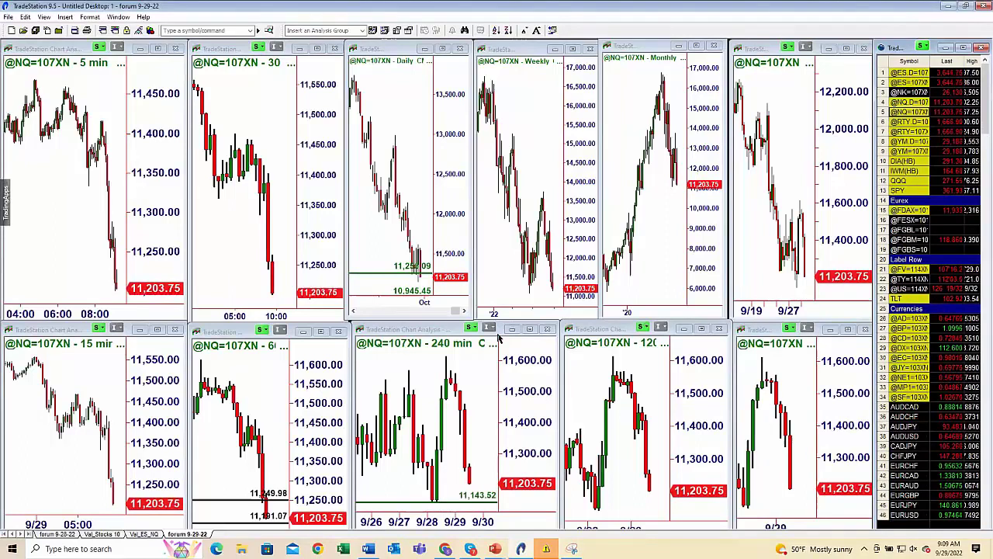
click(527, 330)
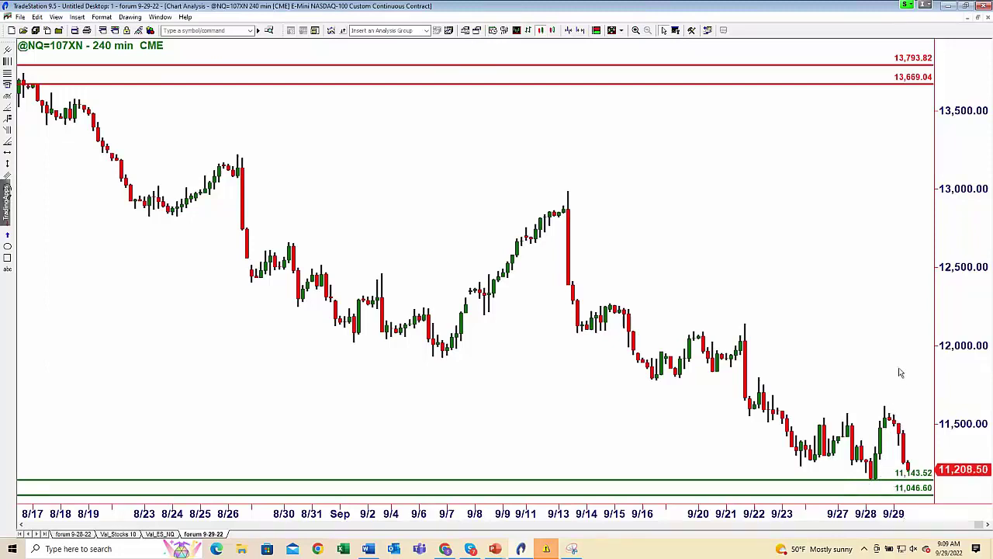
click(977, 17)
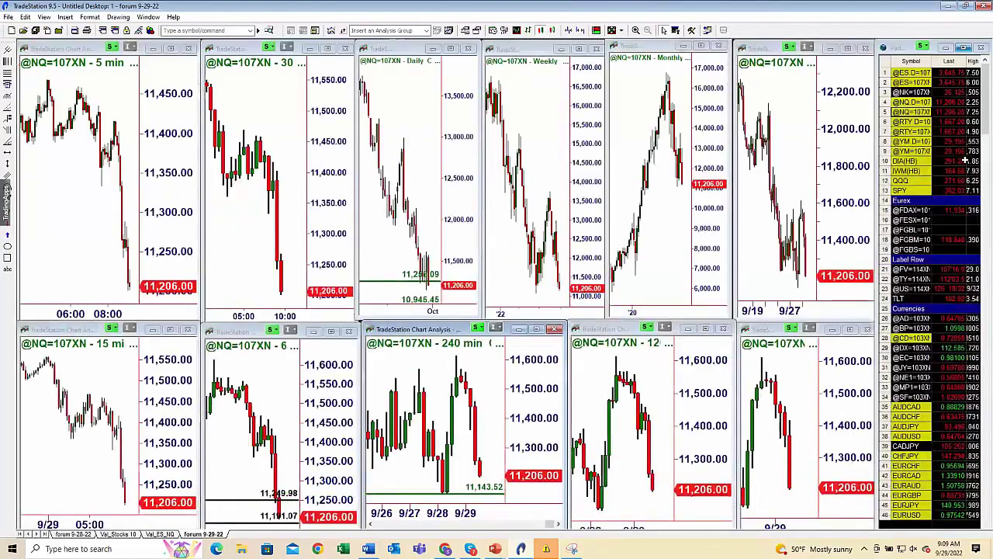
scroll(923, 232, down, 10)
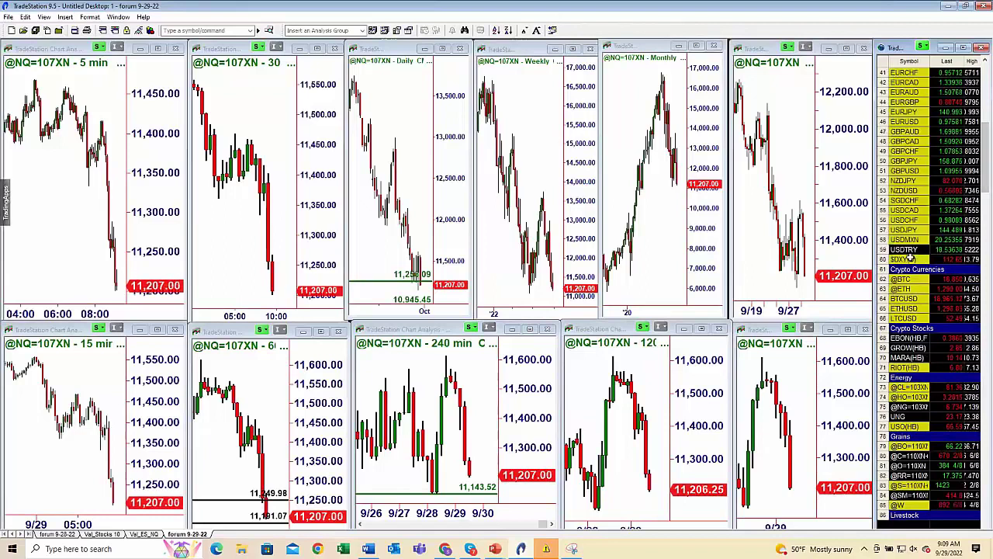
click(912, 259)
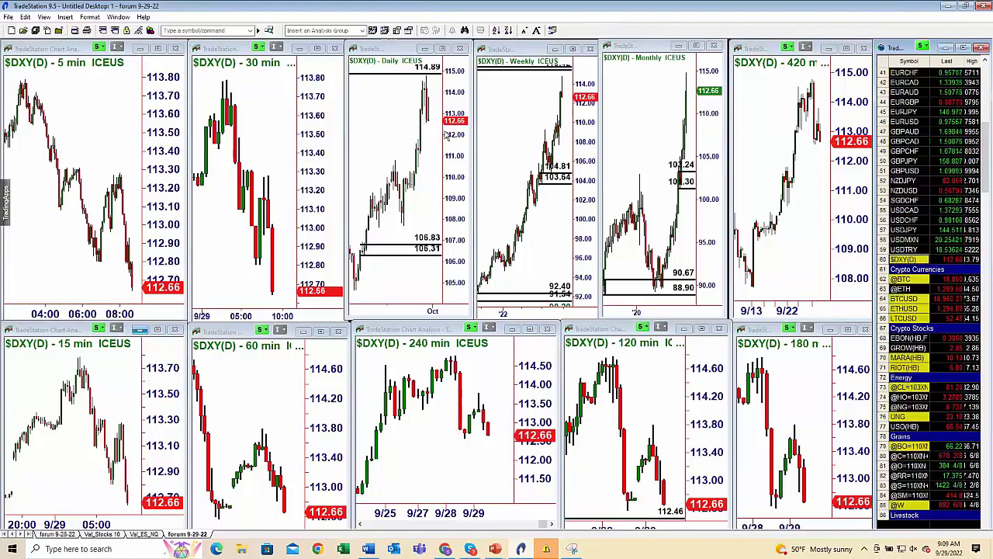
On the maximized 120-minute $DXY chart, drag the 9/23 zone lines to 112.25 and 111.98.
double_click(621, 329)
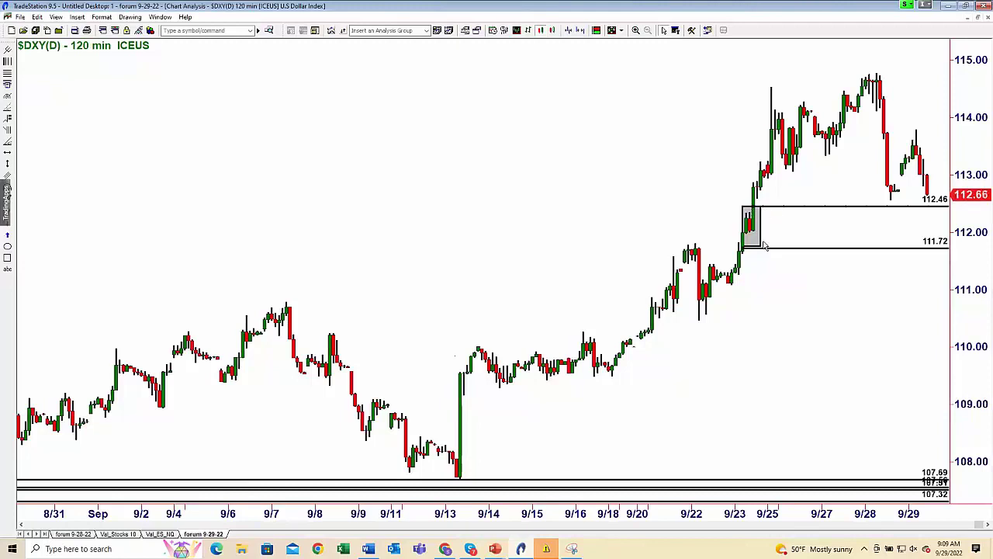
click(759, 312)
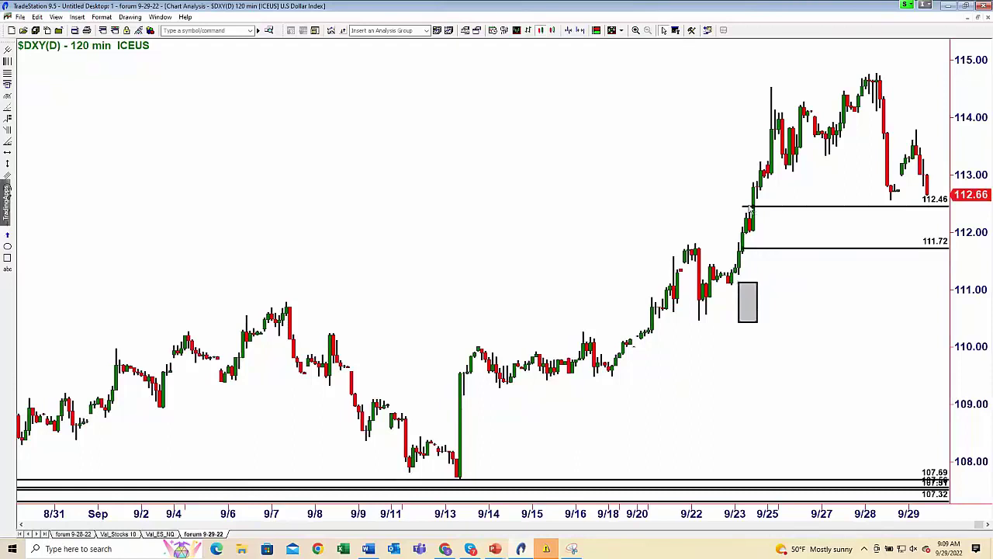
drag(765, 210, 765, 221)
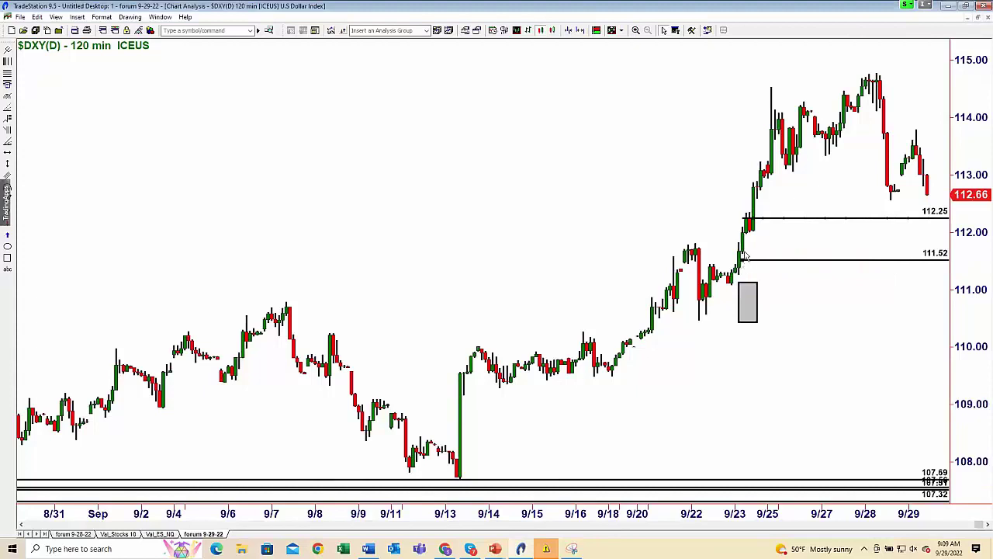
drag(744, 254, 748, 227)
drag(749, 275, 750, 213)
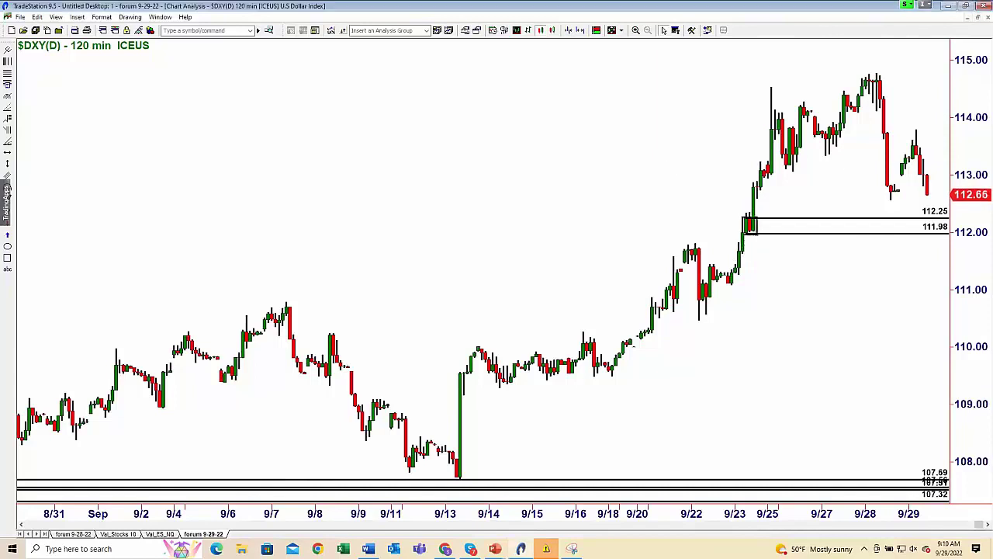
click(977, 19)
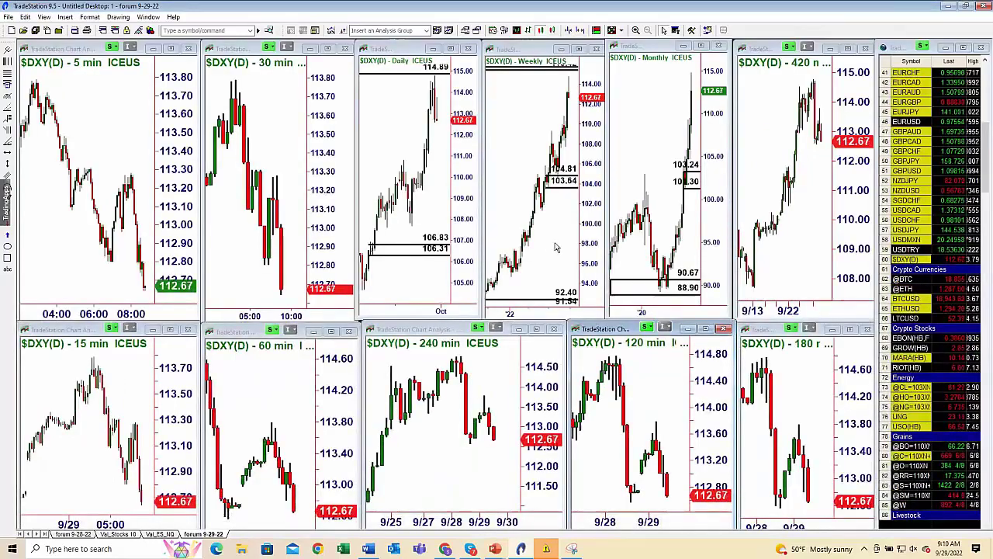
View the monthly and weekly $DXY charts full size, returning each to the grid.
double_click(667, 117)
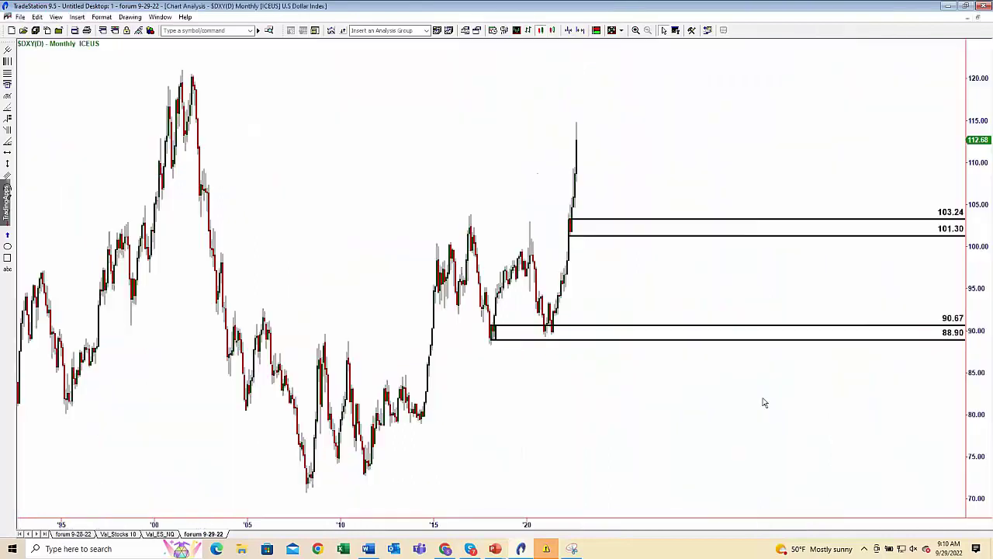
scroll(722, 431, up, 2)
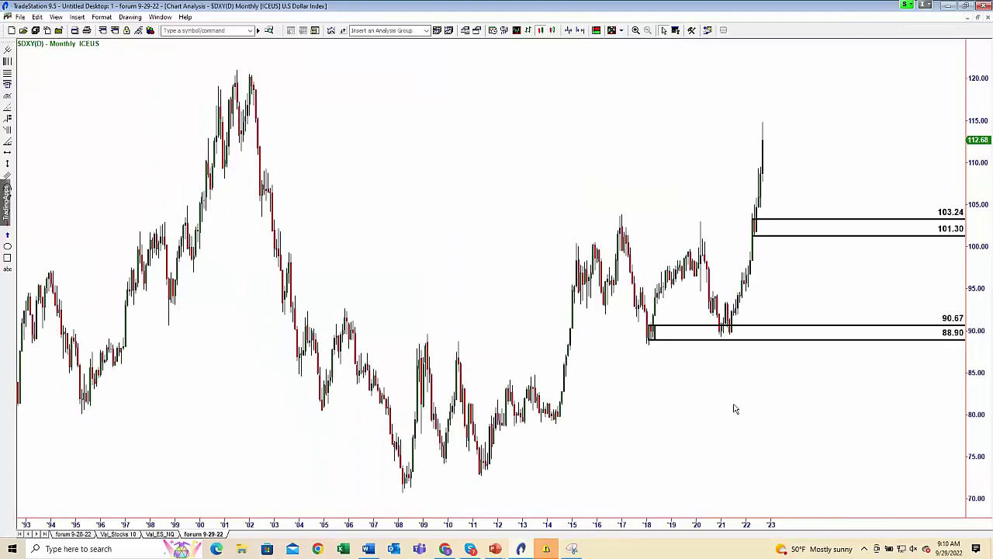
click(978, 19)
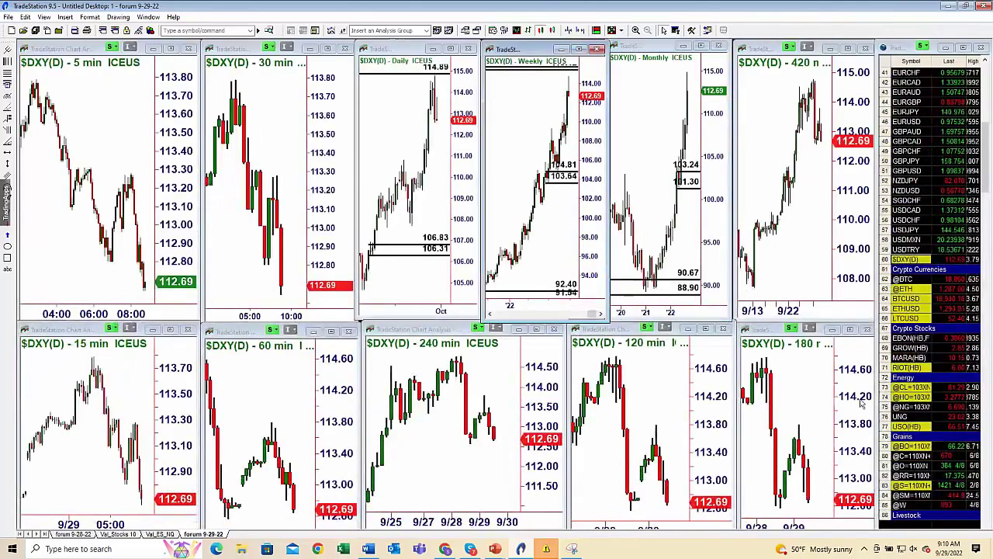
double_click(644, 47)
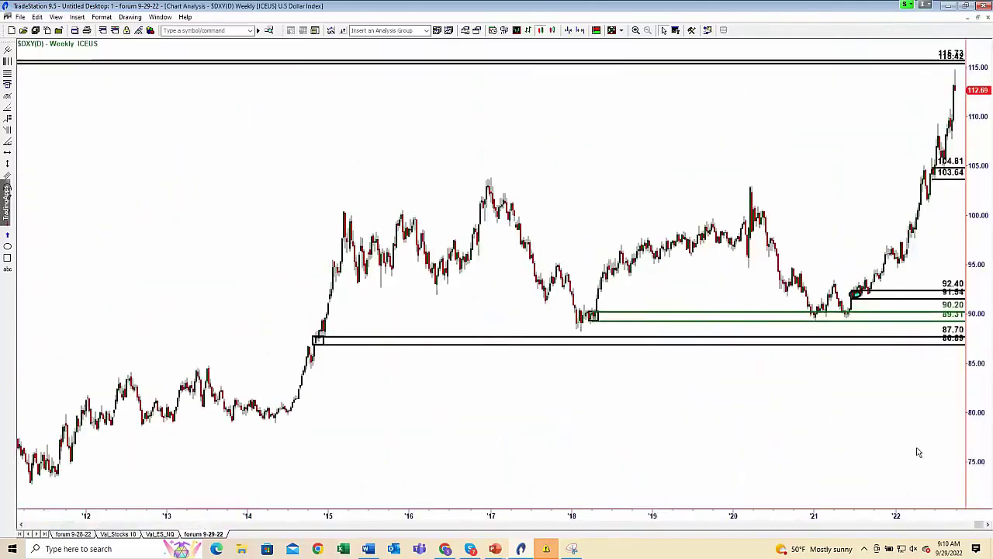
click(978, 19)
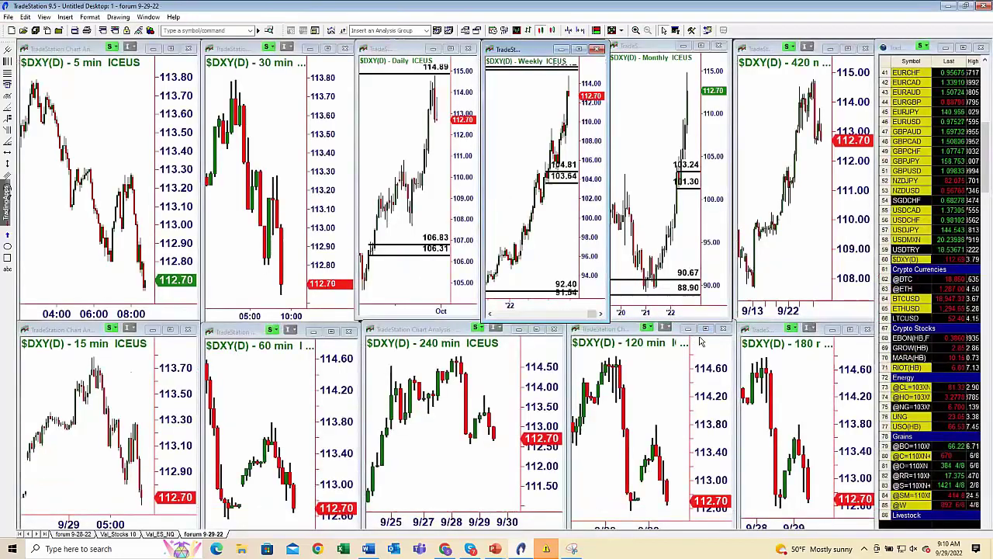
Check the 120-minute and 60-minute $DXY charts full size, then maximize the 15-minute chart.
click(705, 329)
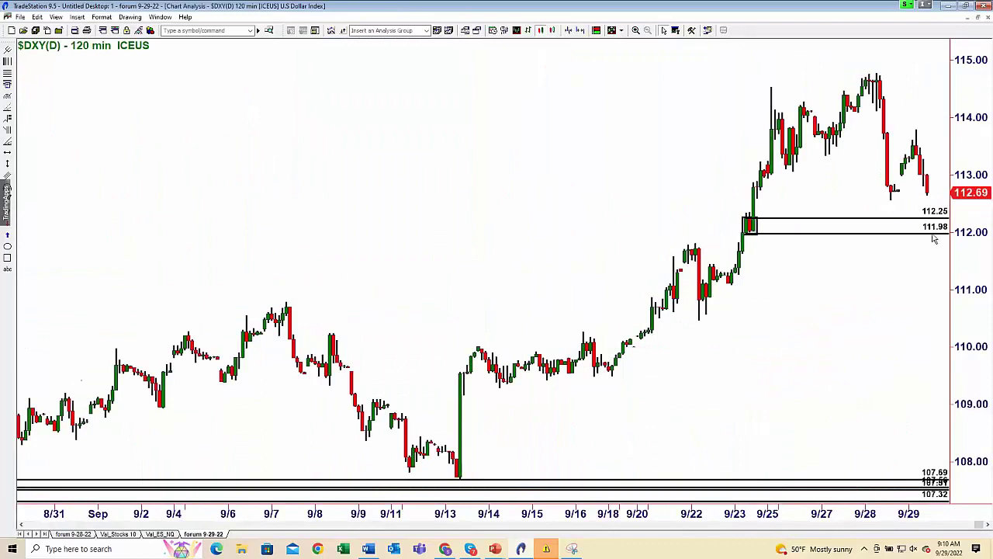
click(979, 17)
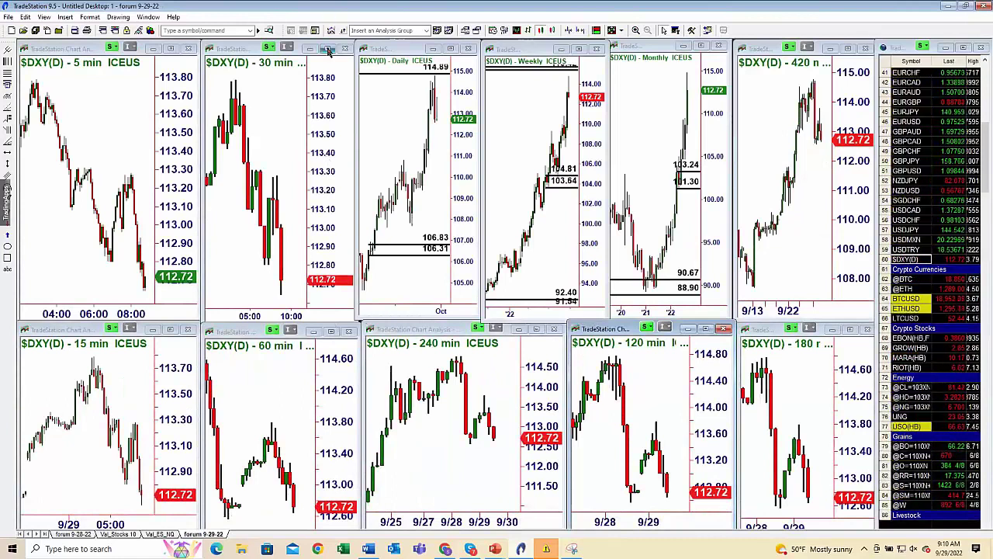
click(330, 330)
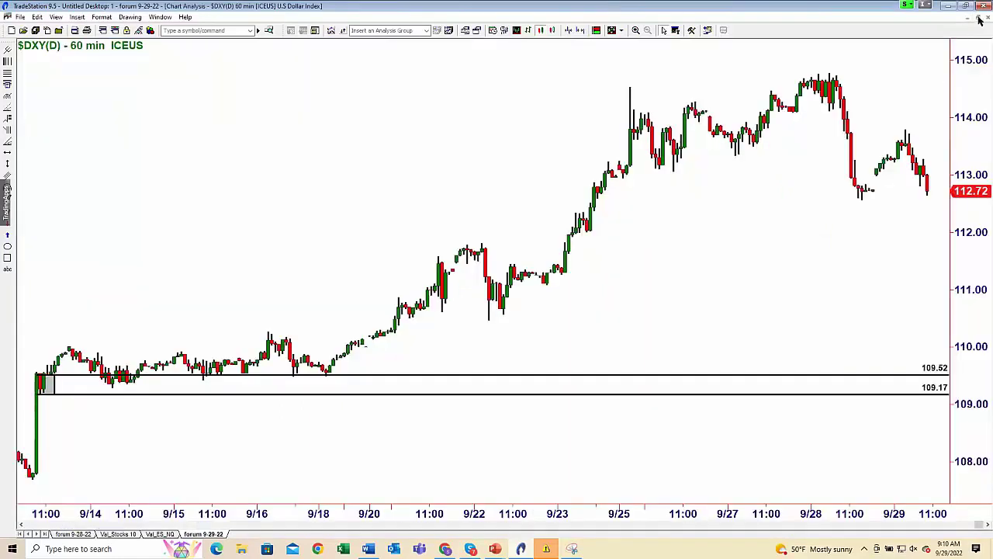
click(979, 19)
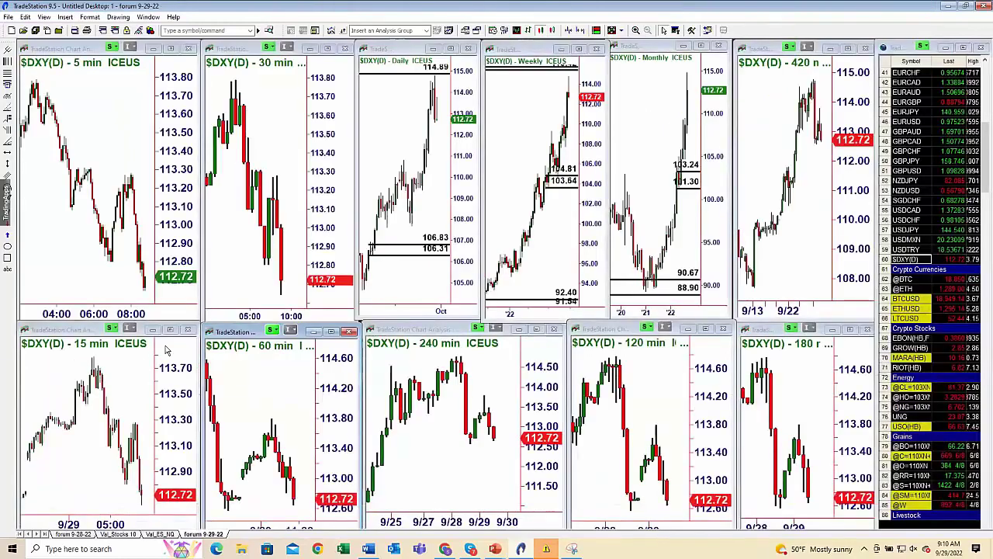
click(166, 350)
click(170, 329)
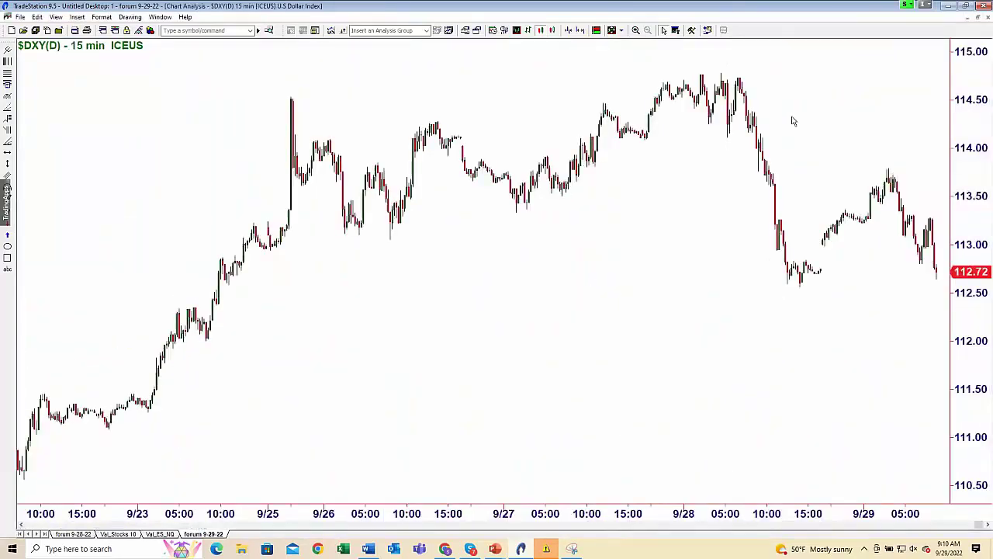
Draw Fibonacci price retracement lines marking a 114.40–114.18 zone at the 9/28 drop.
click(691, 31)
mouse_move(721, 56)
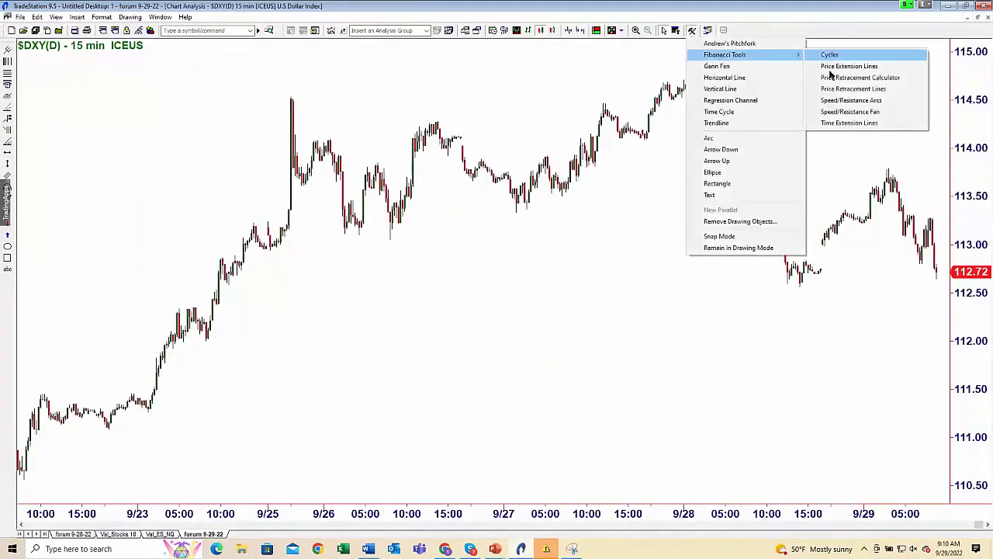
click(854, 88)
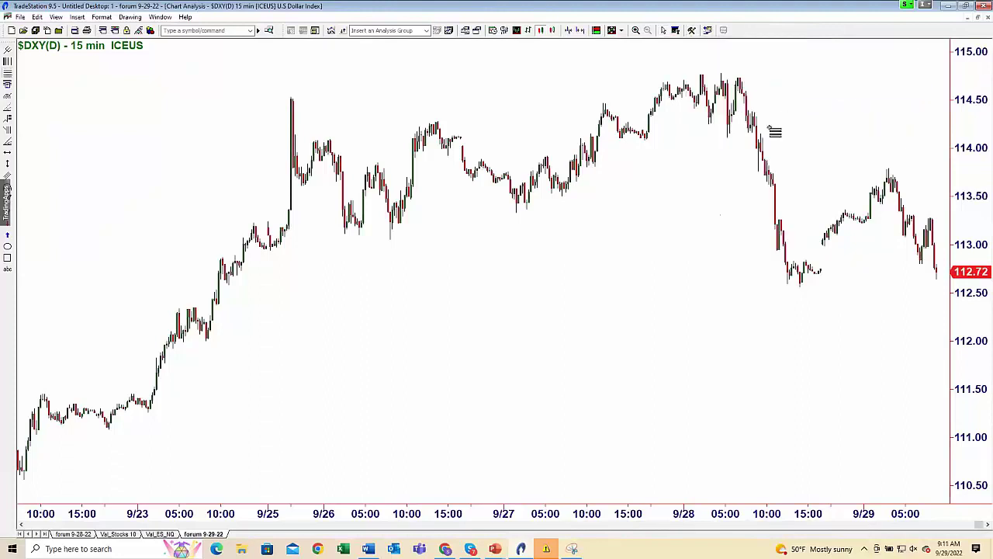
drag(763, 135, 748, 110)
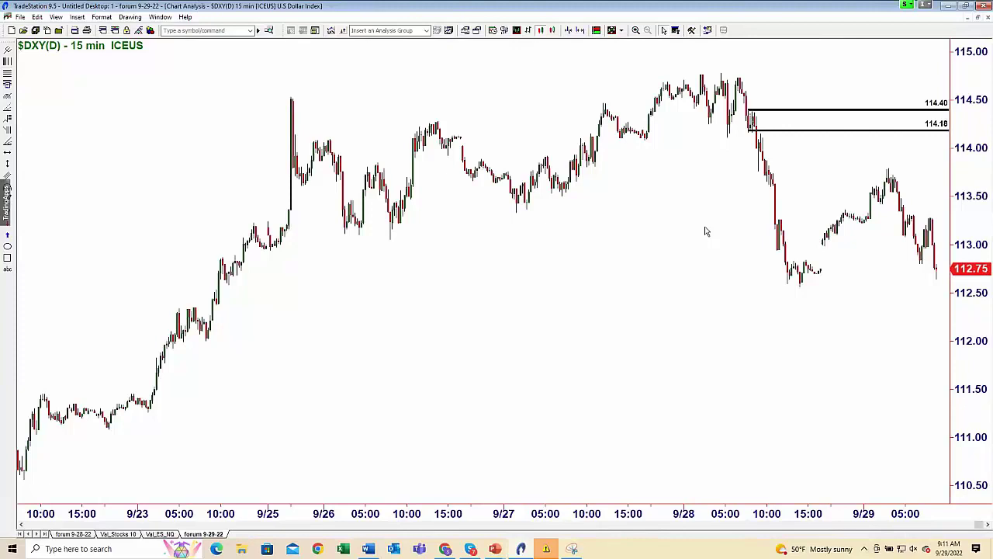
click(733, 133)
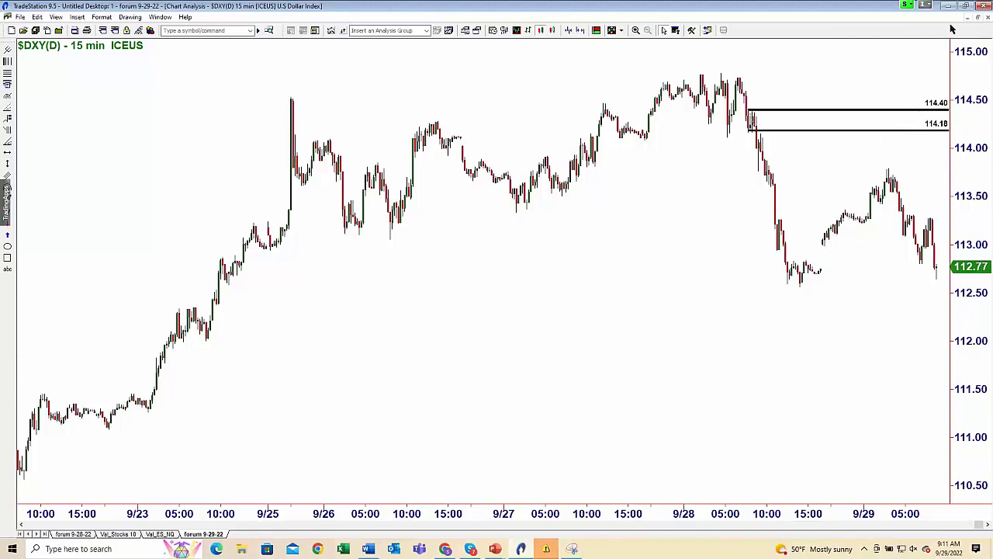
click(978, 20)
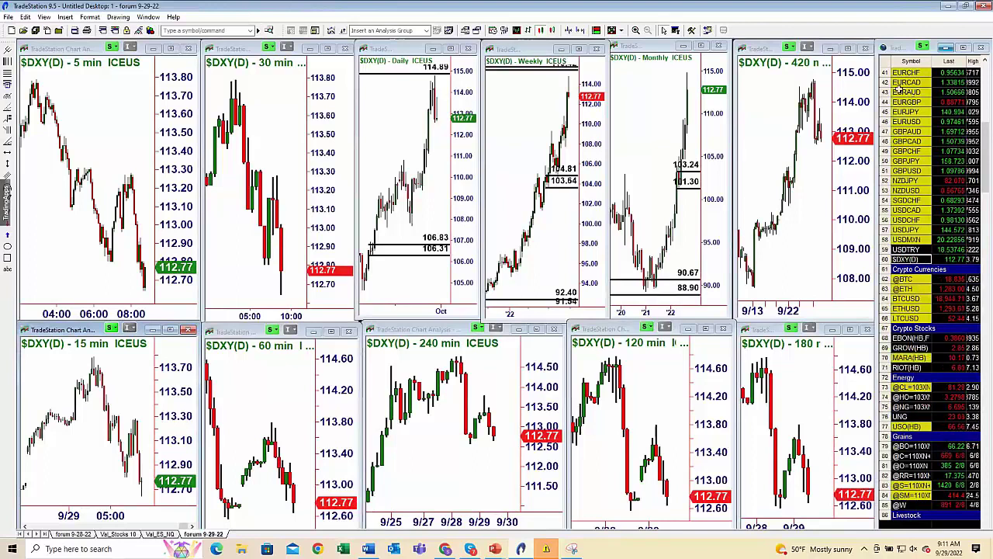
scroll(899, 91, up, 13)
click(973, 73)
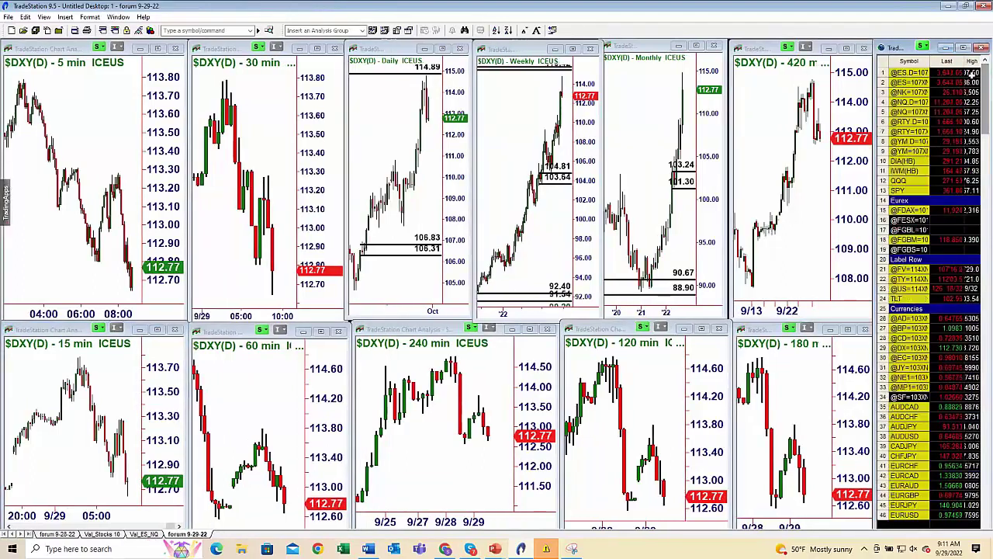
click(908, 82)
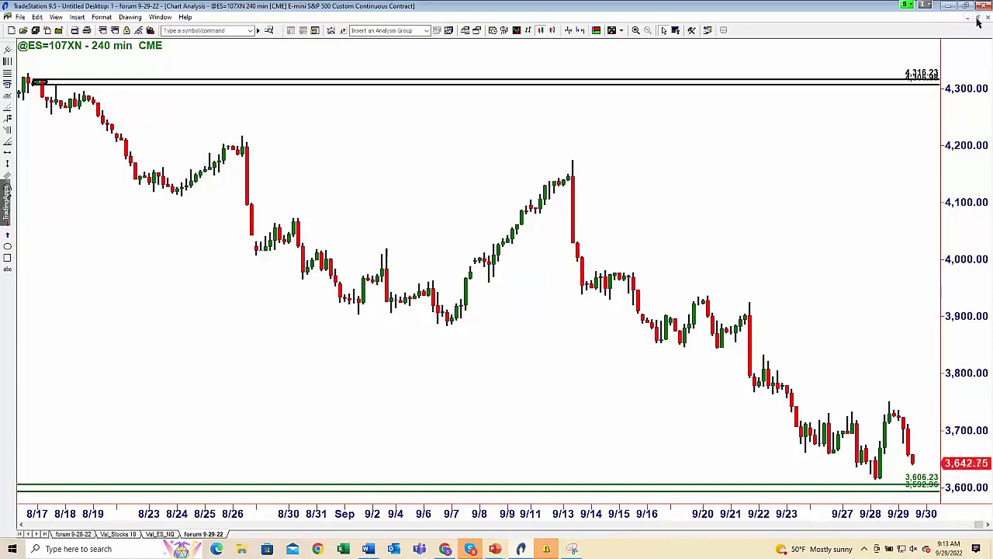
Restore the 240-minute ES chart to the grid and load QQQ into all linked charts.
click(978, 18)
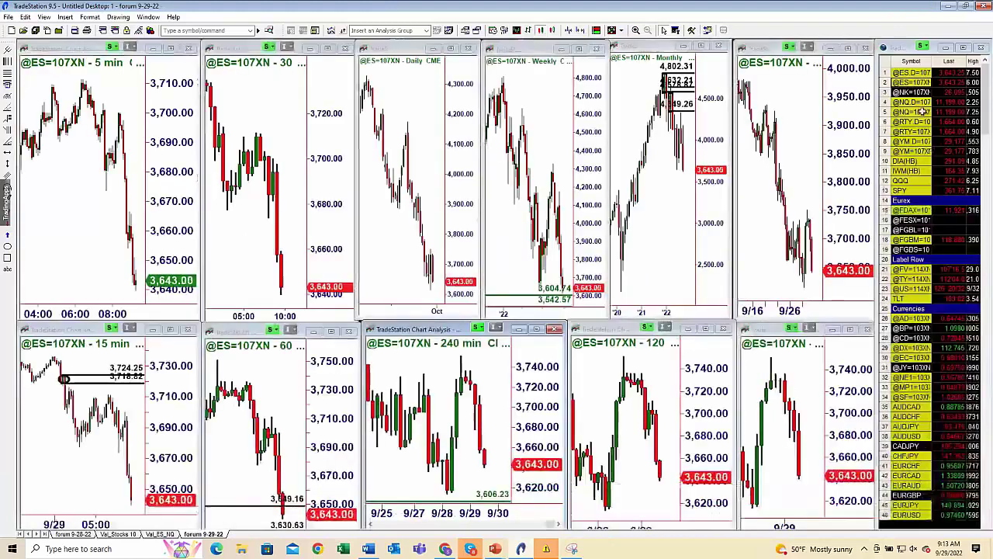
click(913, 180)
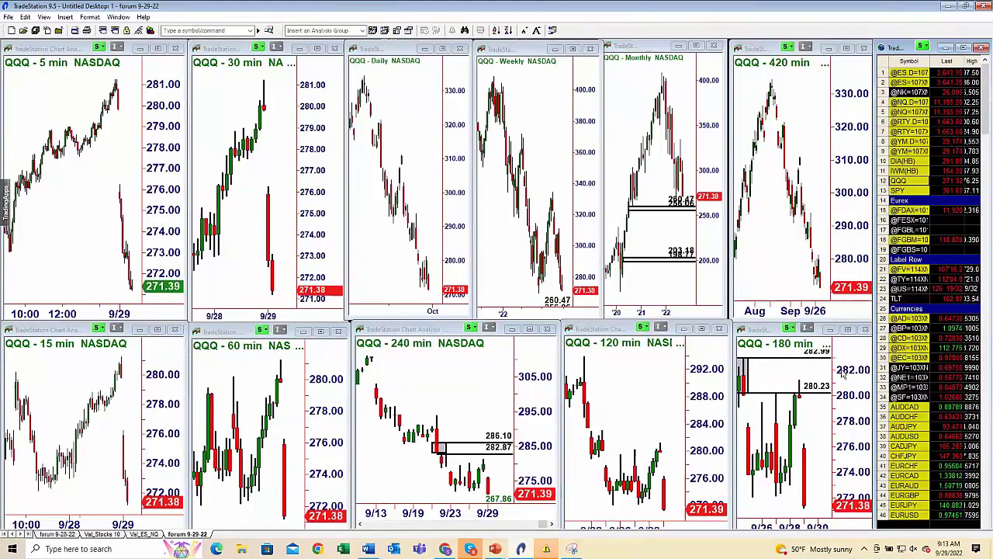
click(848, 329)
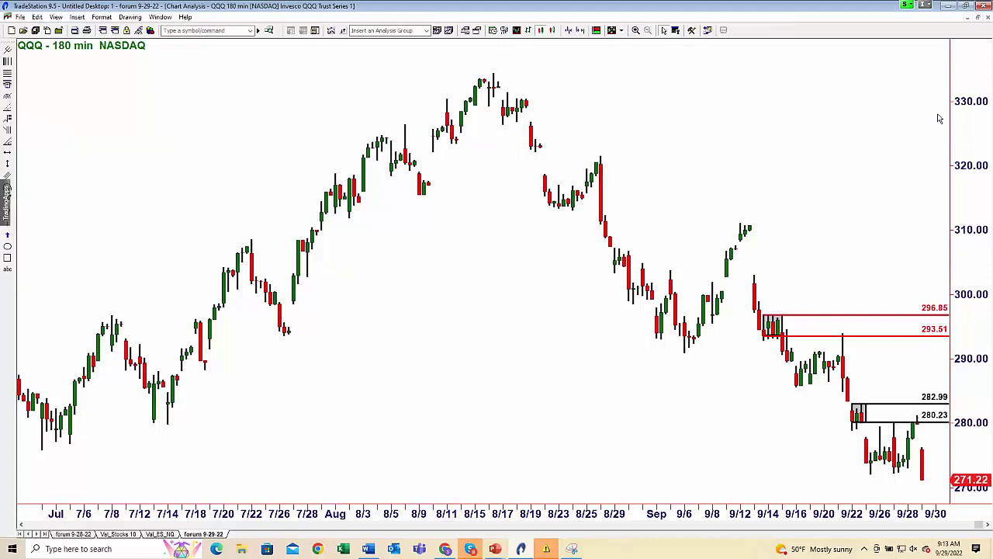
click(979, 20)
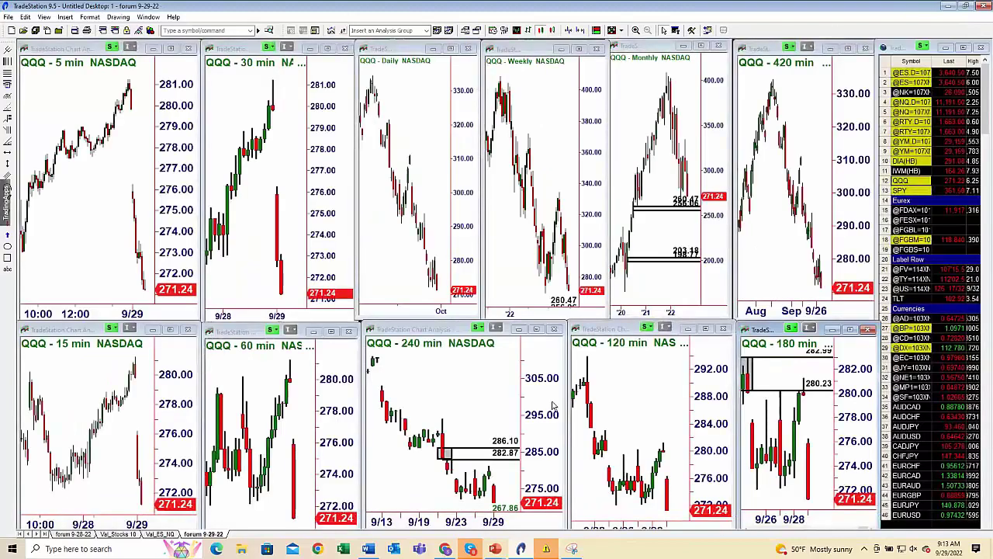
double_click(553, 406)
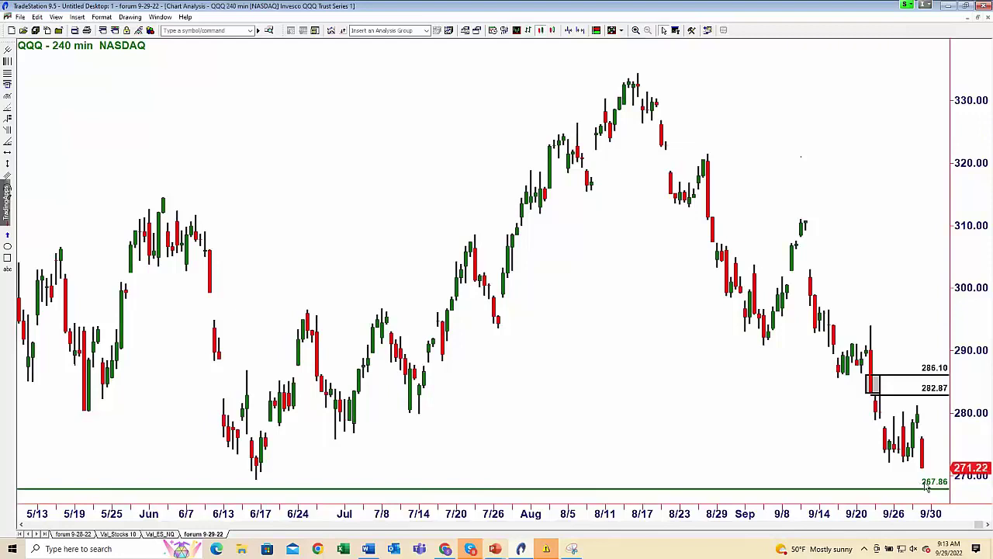
click(977, 18)
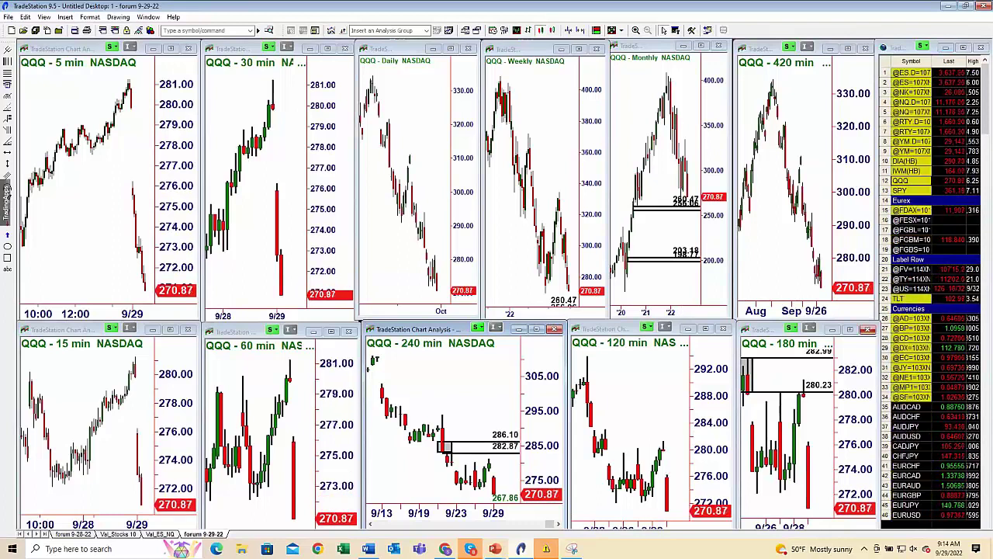
scroll(924, 396, down, 9)
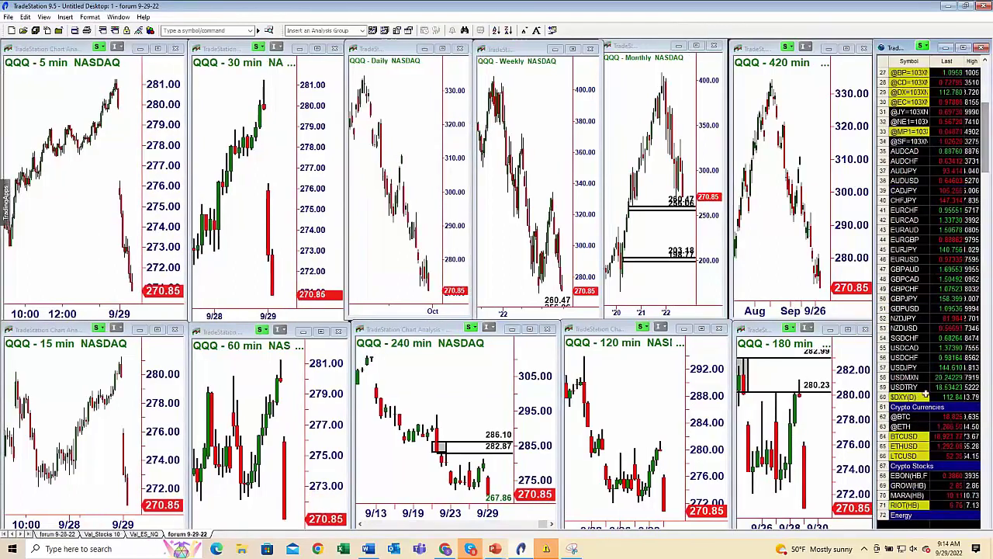
click(911, 397)
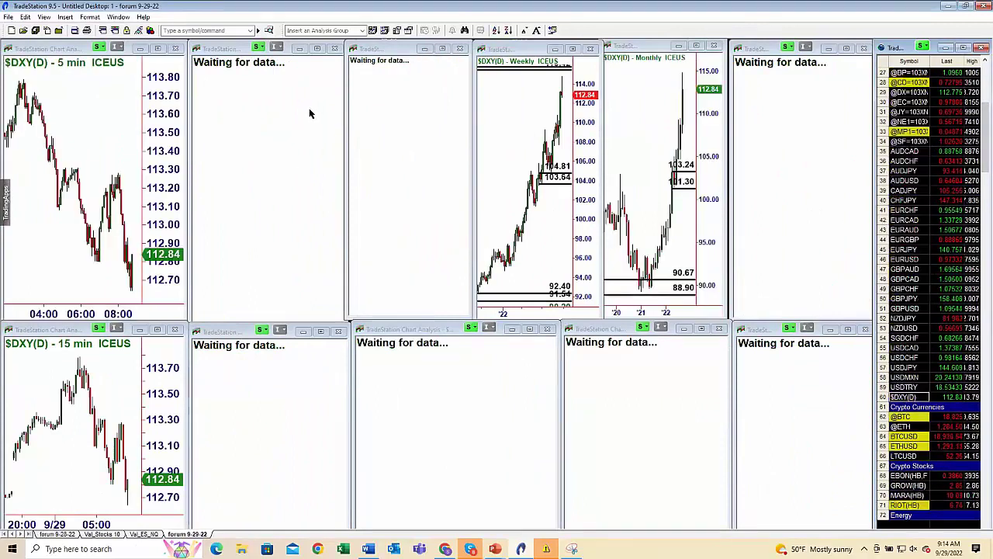
click(443, 50)
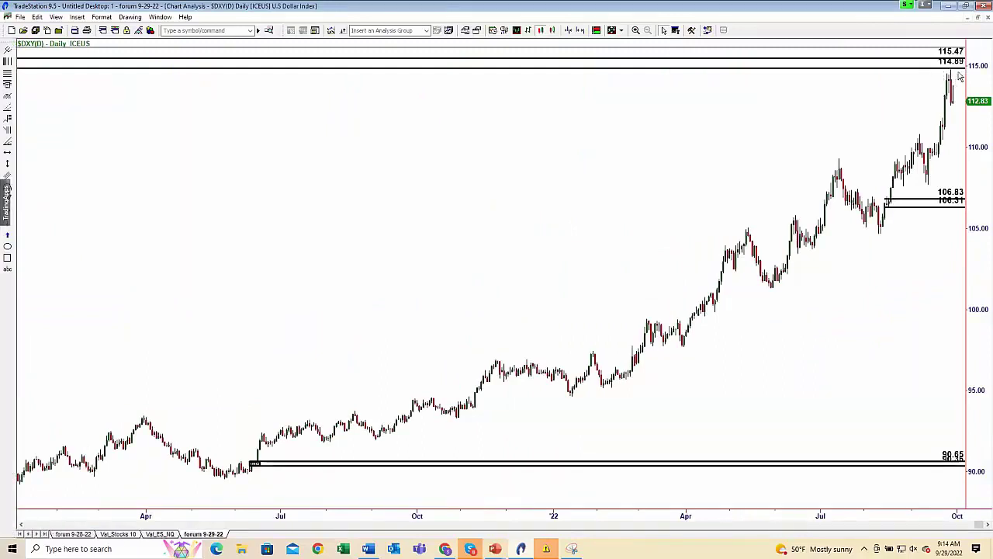
click(980, 18)
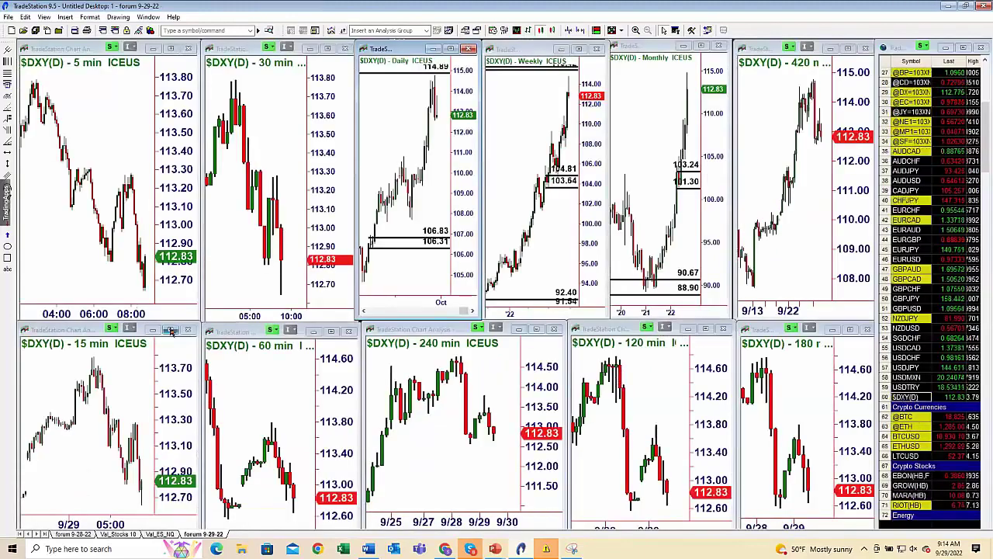
click(173, 329)
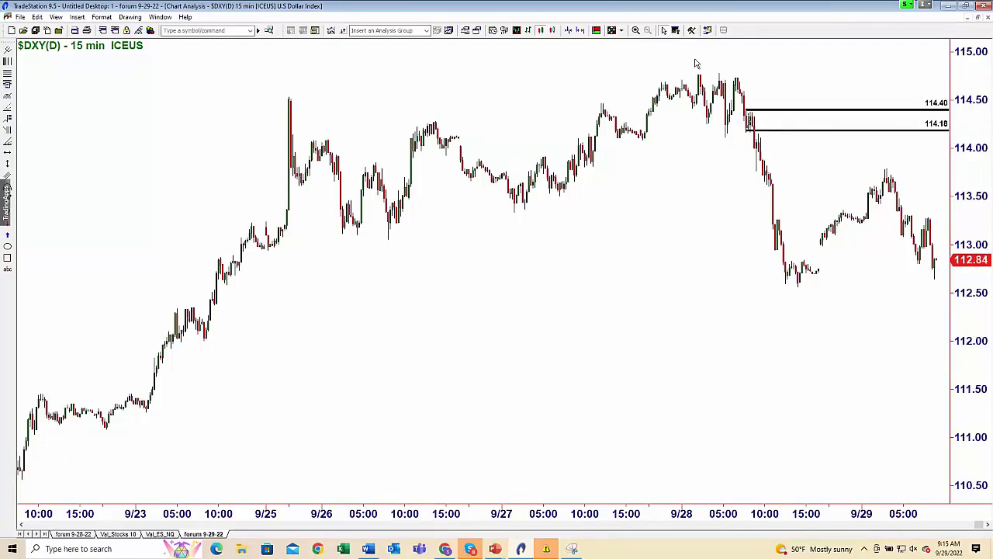
click(978, 19)
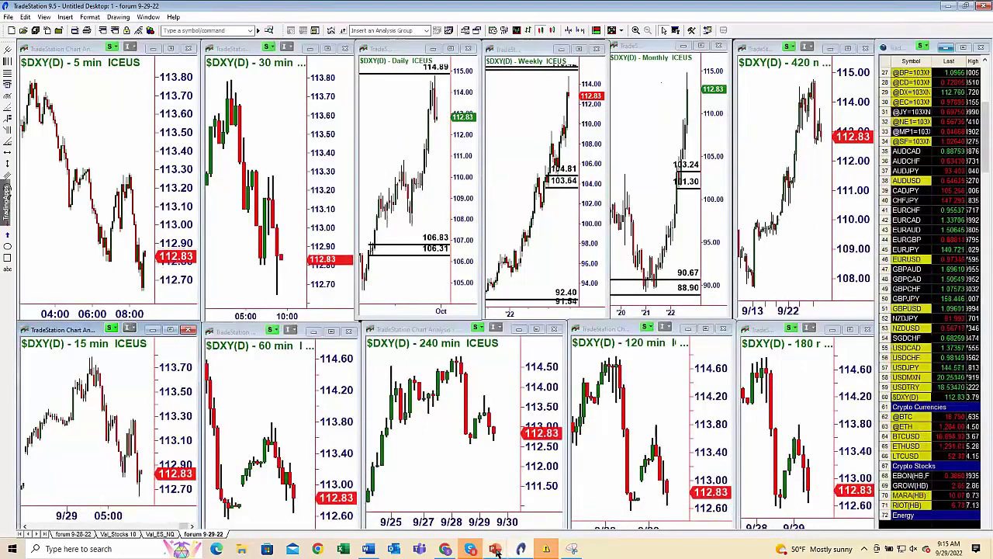
mouse_move(499, 549)
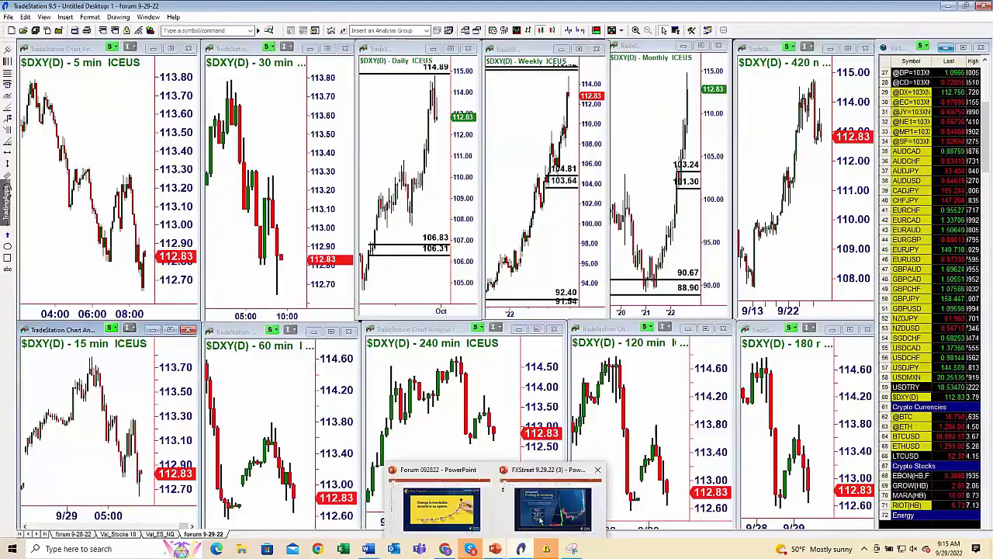
click(519, 516)
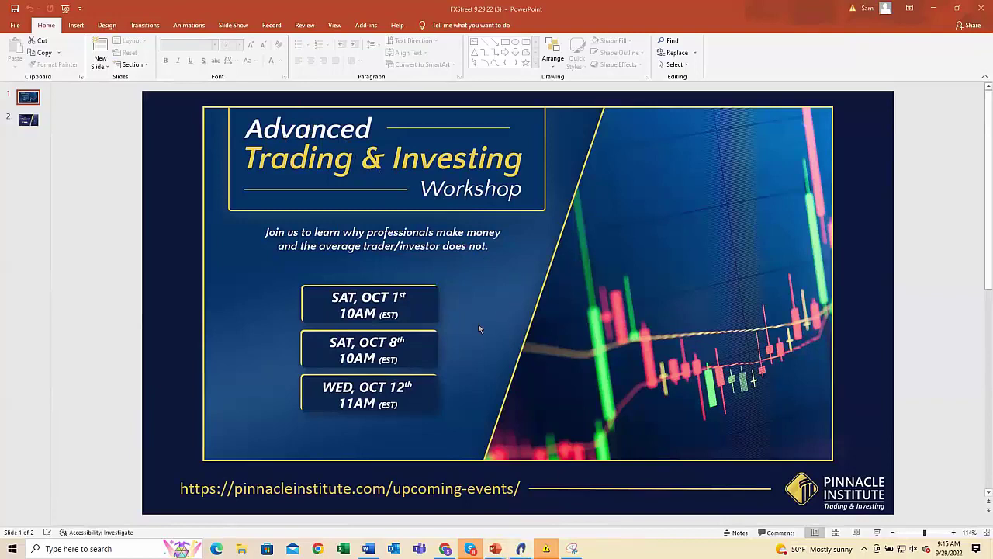
click(520, 548)
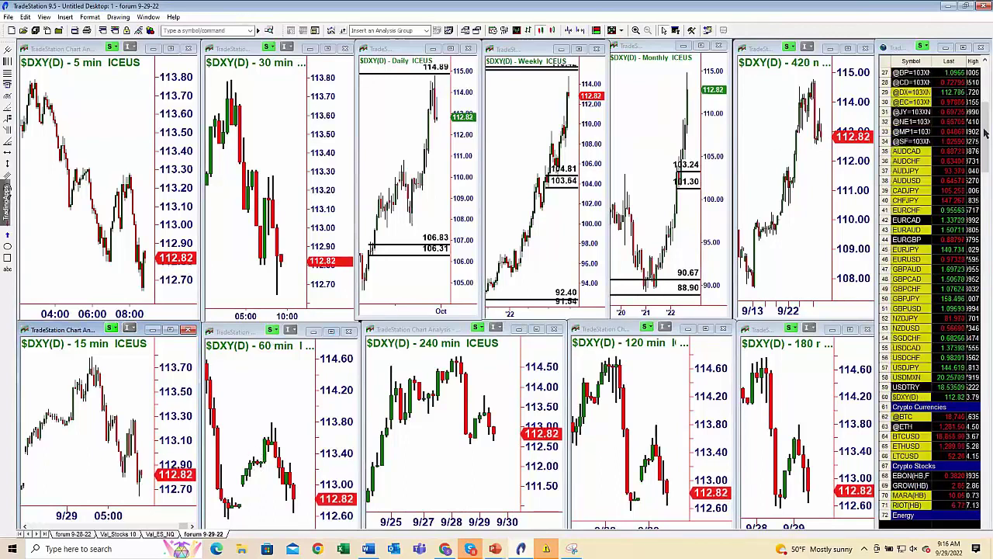
scroll(954, 117, up, 9)
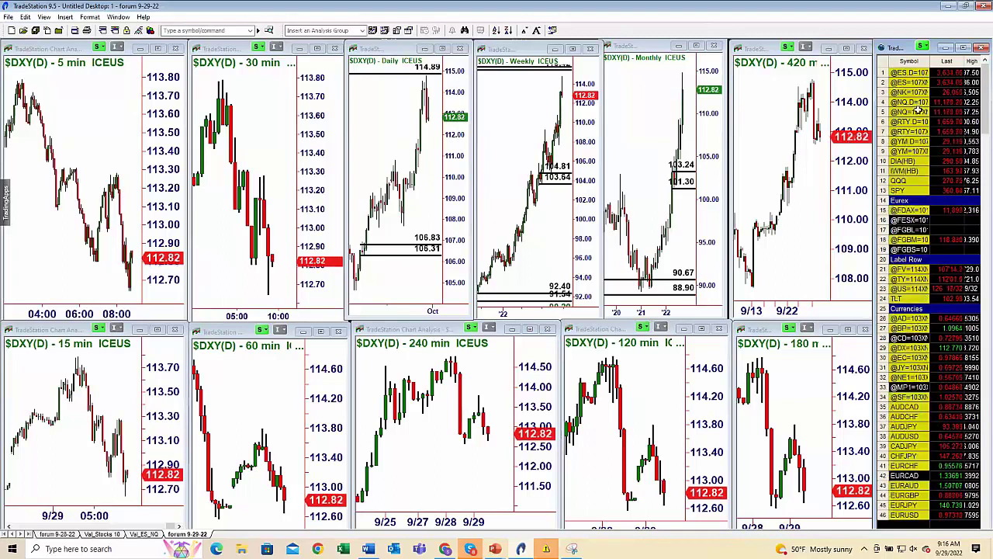
click(912, 101)
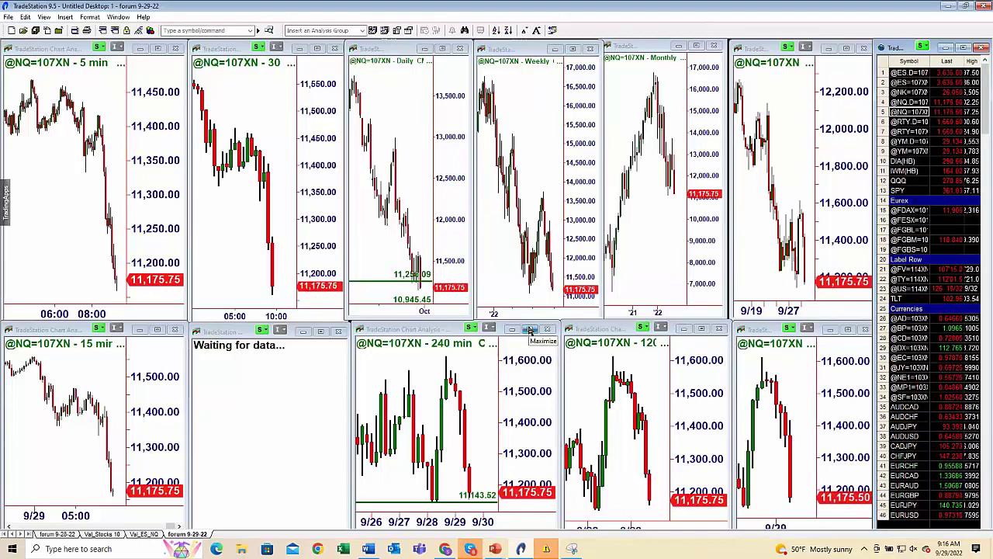
View the 240-minute Nasdaq chart full-size, then relink the grid to $DXY(D) at 112.81.
click(531, 329)
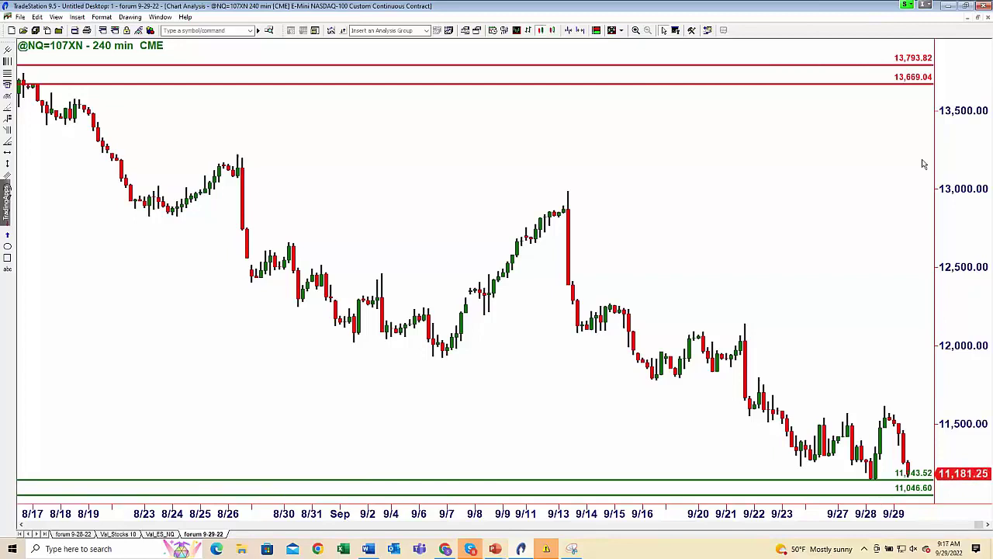
click(978, 16)
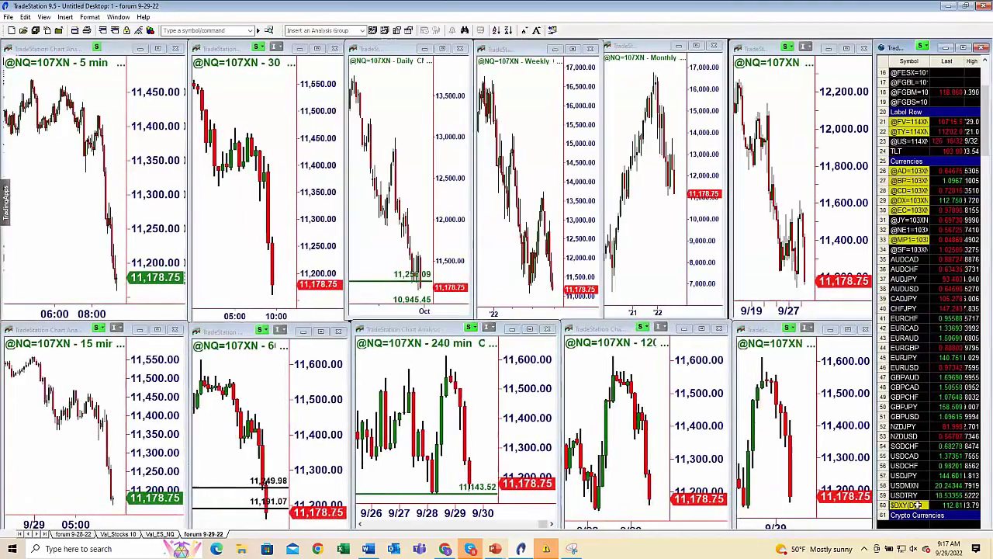
click(924, 505)
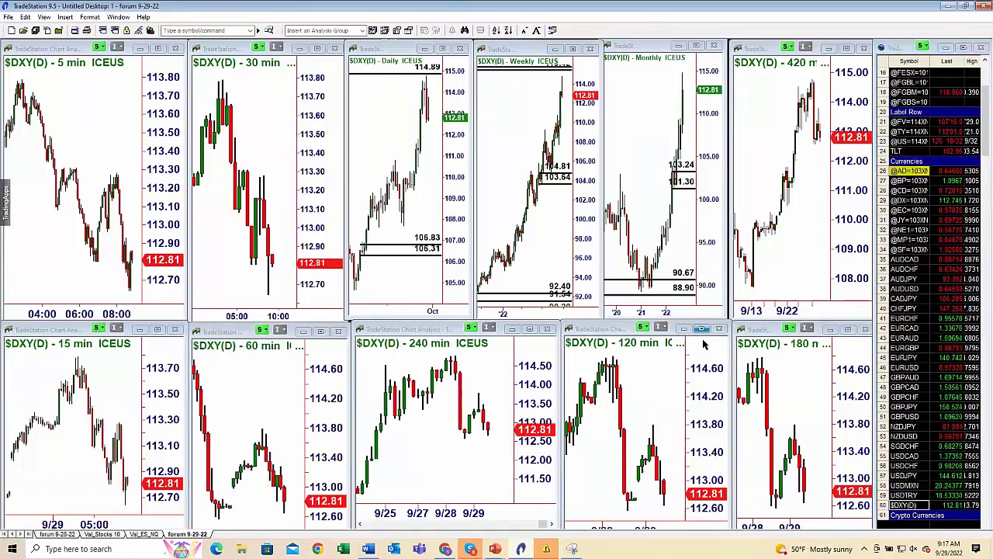
click(703, 332)
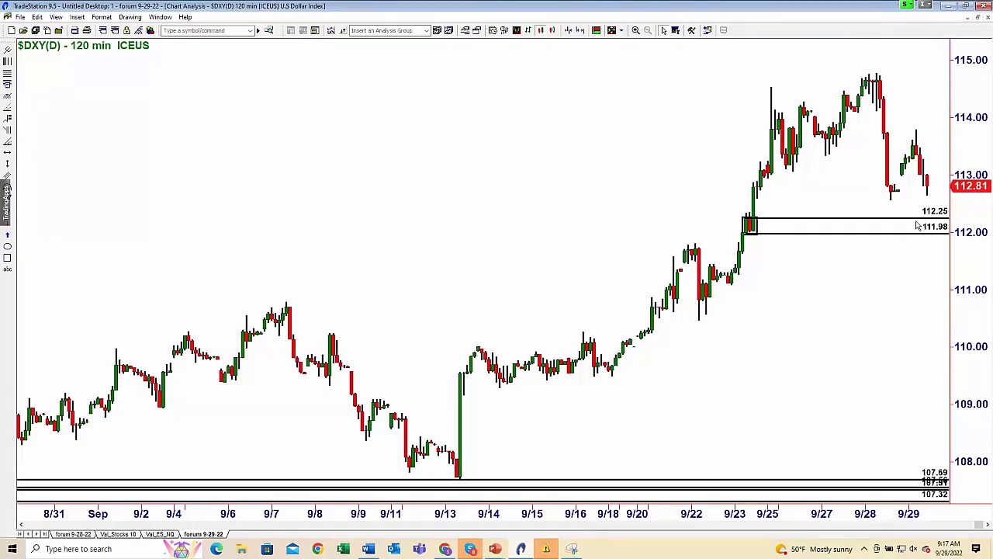
click(978, 17)
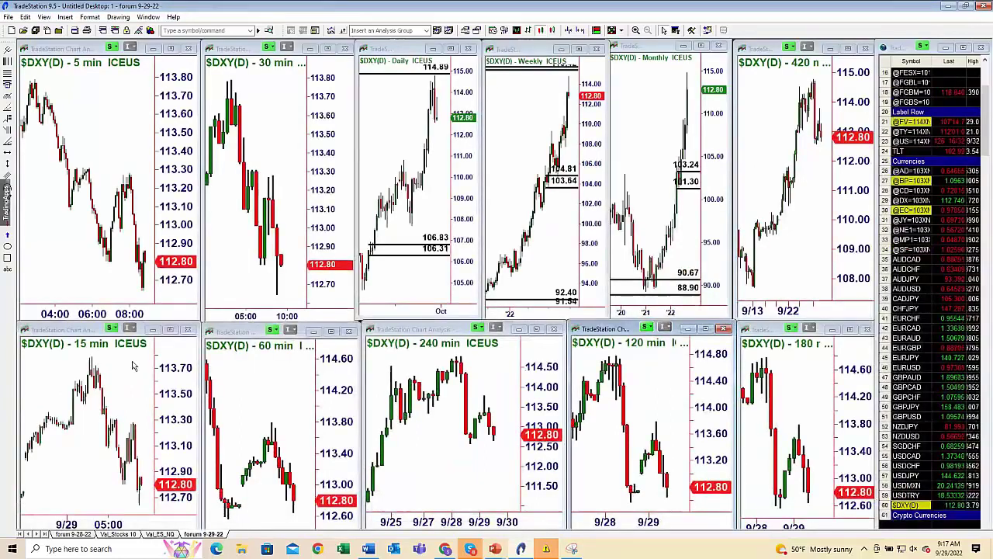
double_click(93, 329)
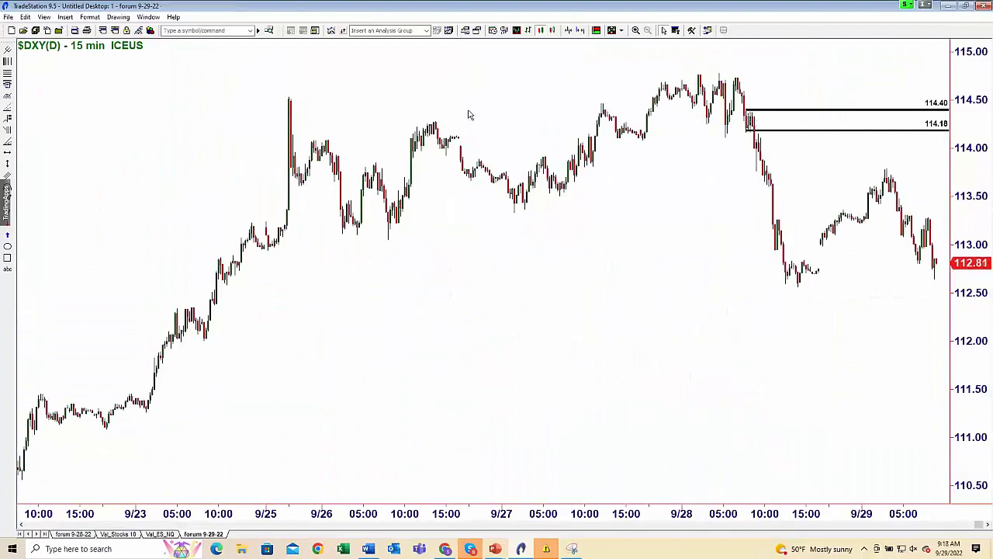
click(977, 17)
double_click(419, 48)
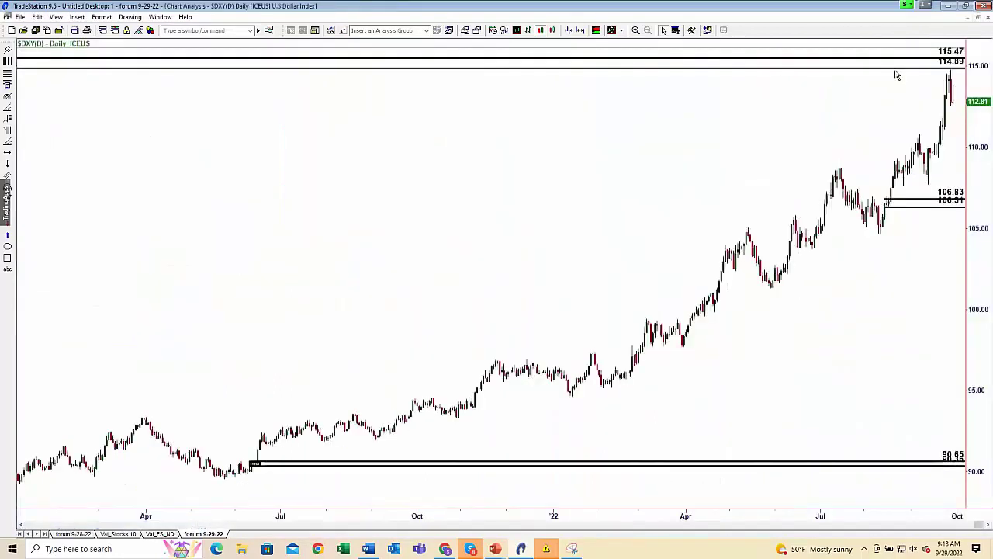
click(979, 18)
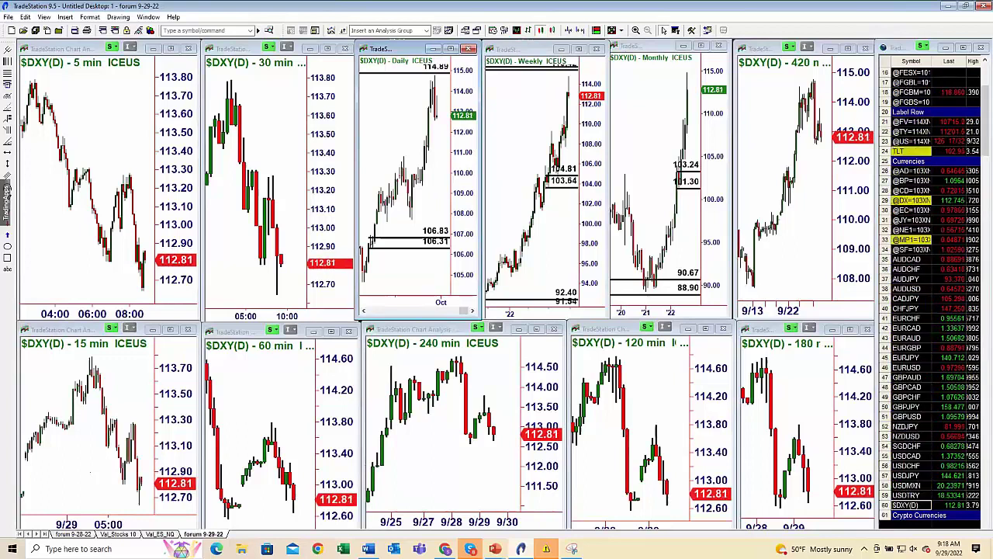
drag(985, 116, 981, 241)
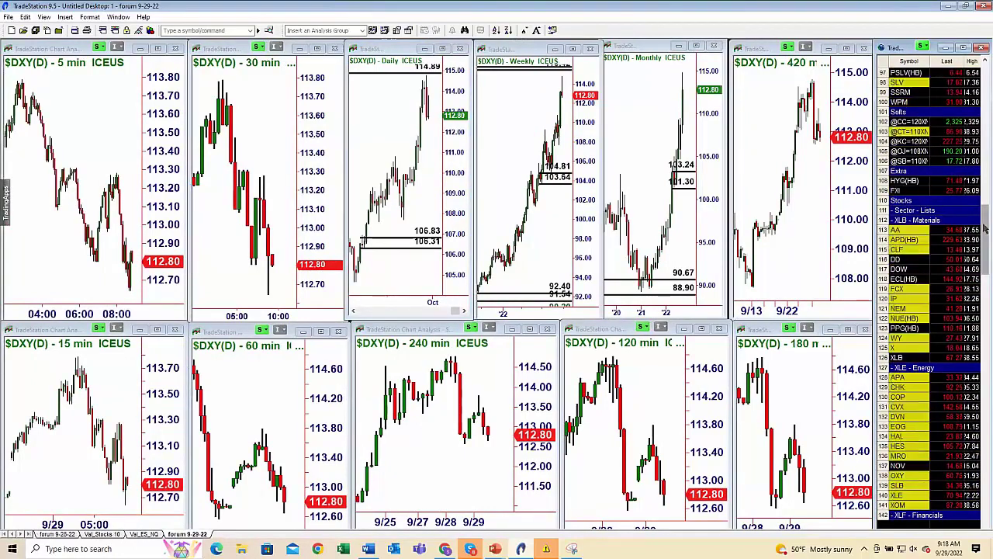
scroll(988, 247, down, 4)
drag(989, 247, 987, 264)
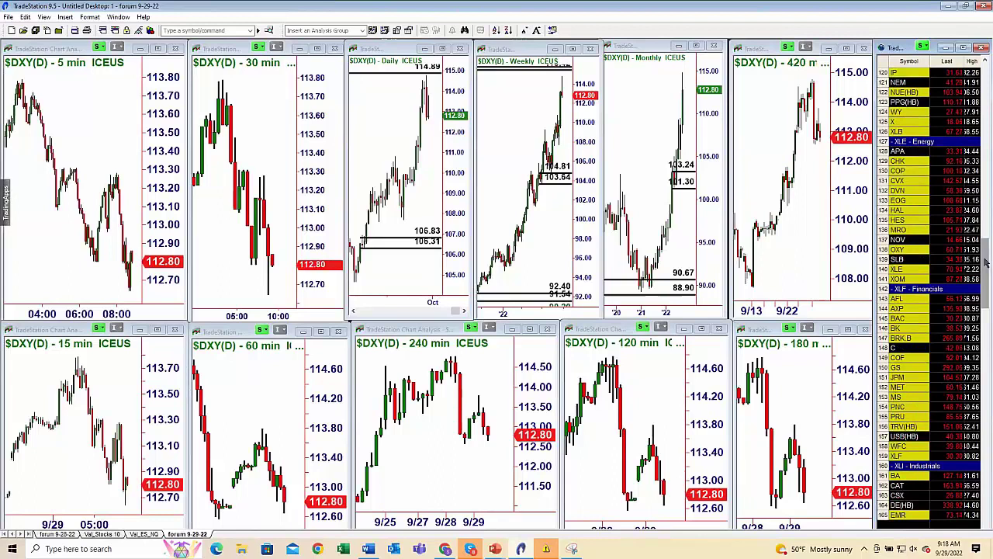
drag(986, 264, 984, 181)
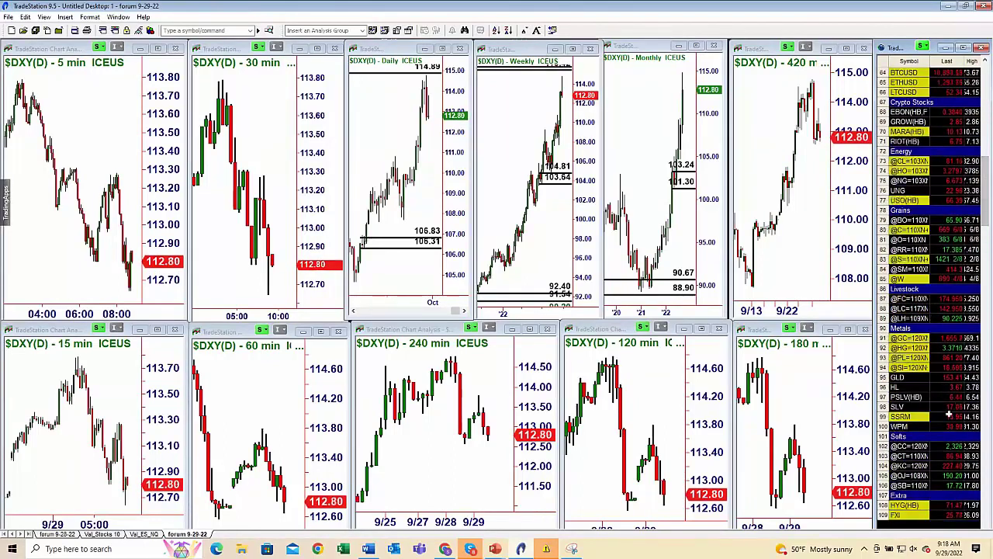
click(921, 339)
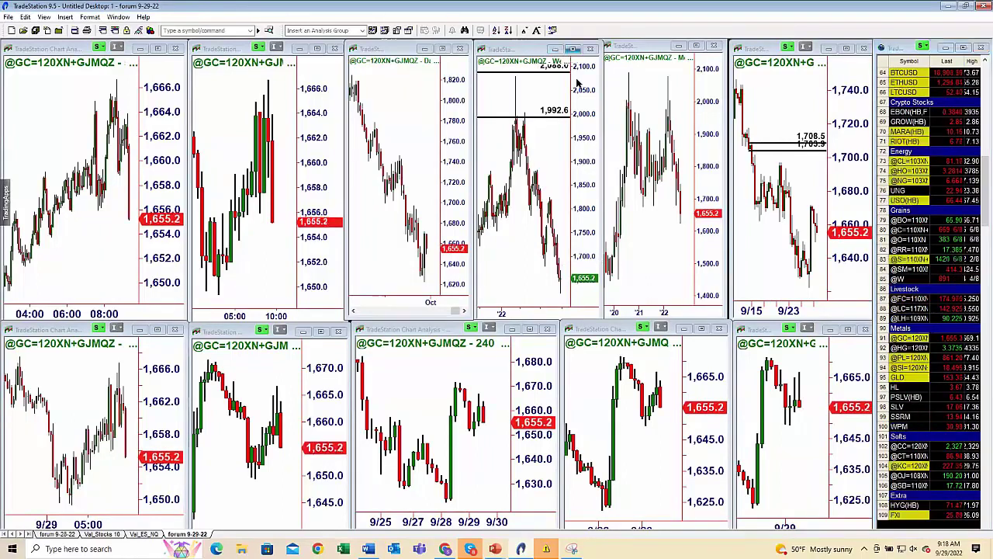
Preview the weekly gold chart full-size, then maximize the 240-minute gold chart showing its zones.
click(595, 261)
key(ctrl+F10)
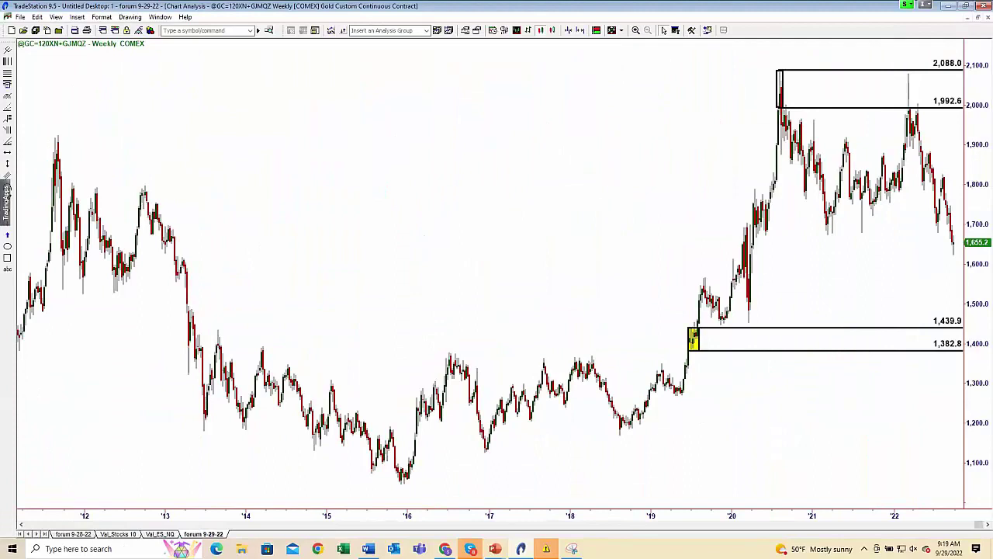
key(ctrl+F10)
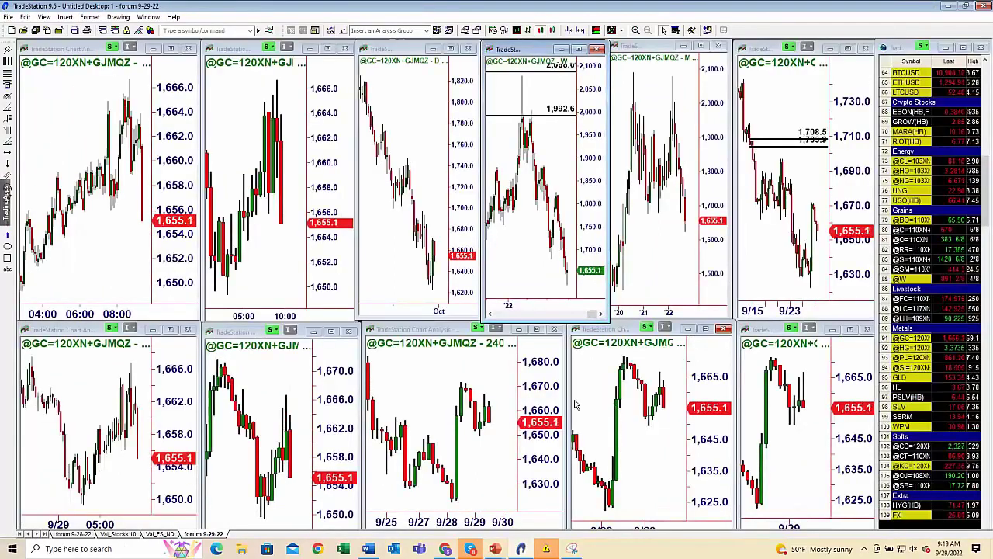
click(442, 355)
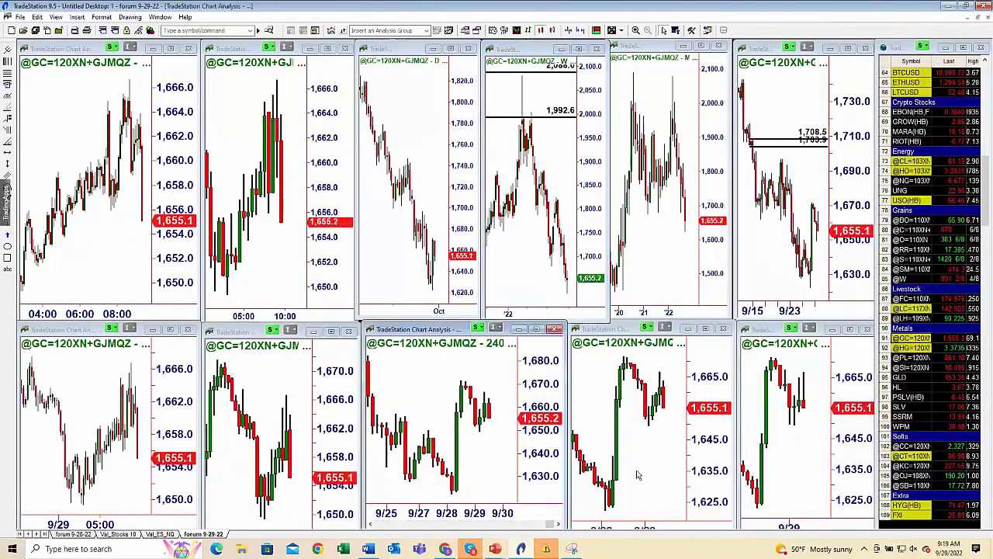
key(ctrl+F10)
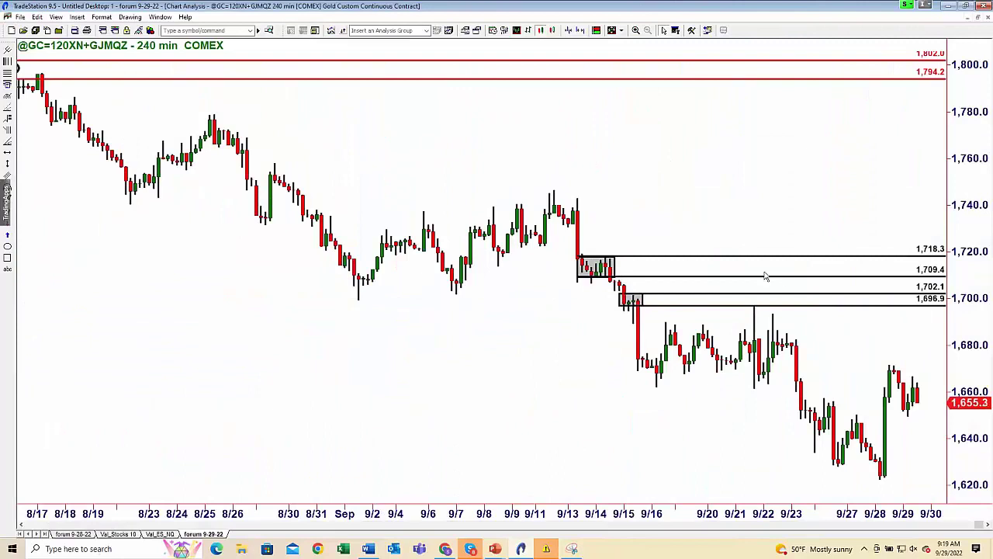